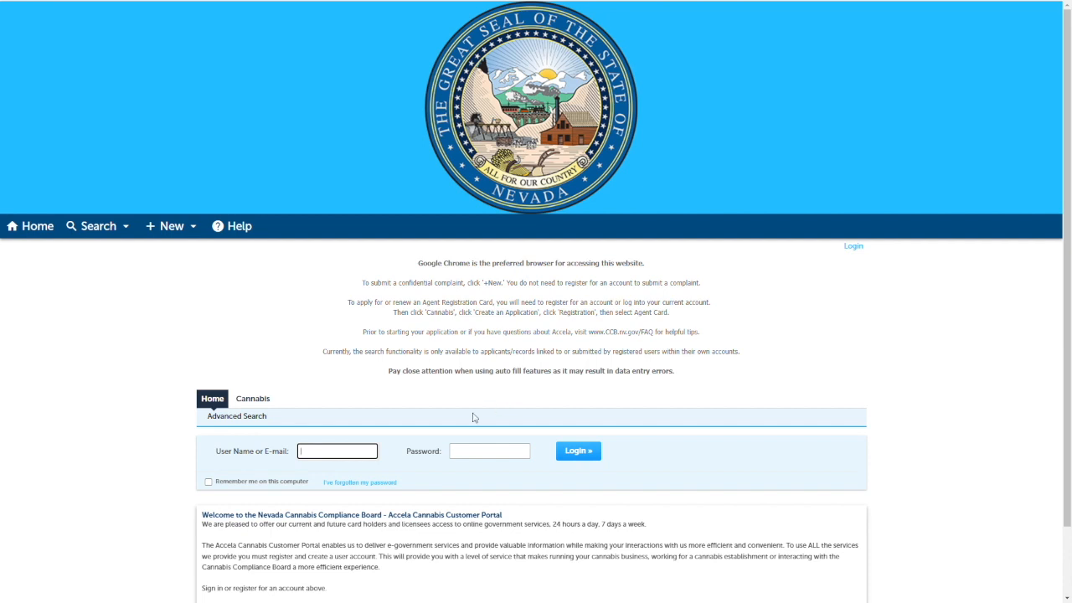
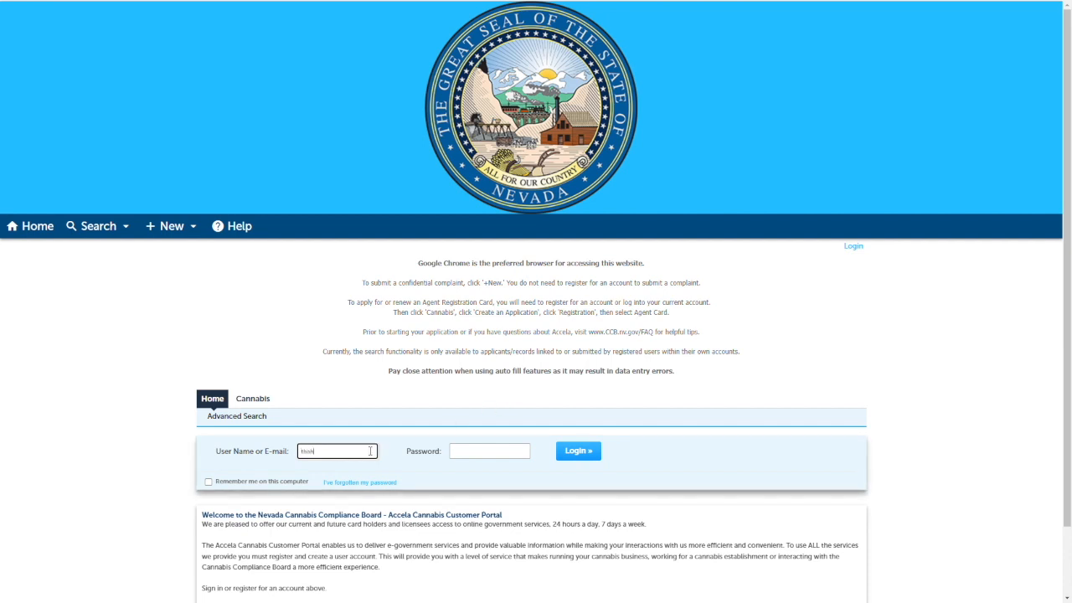
# Log in to the portal with the account e-mail and password.
pyautogui.press('Tab')
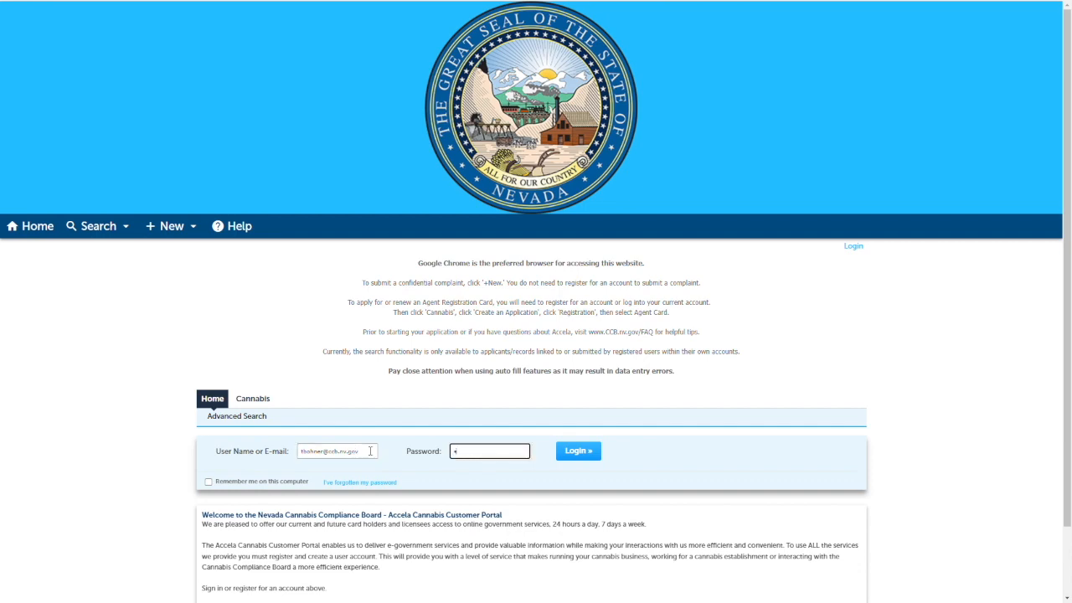
pyautogui.write('•••••••••')
pyautogui.press('Return')
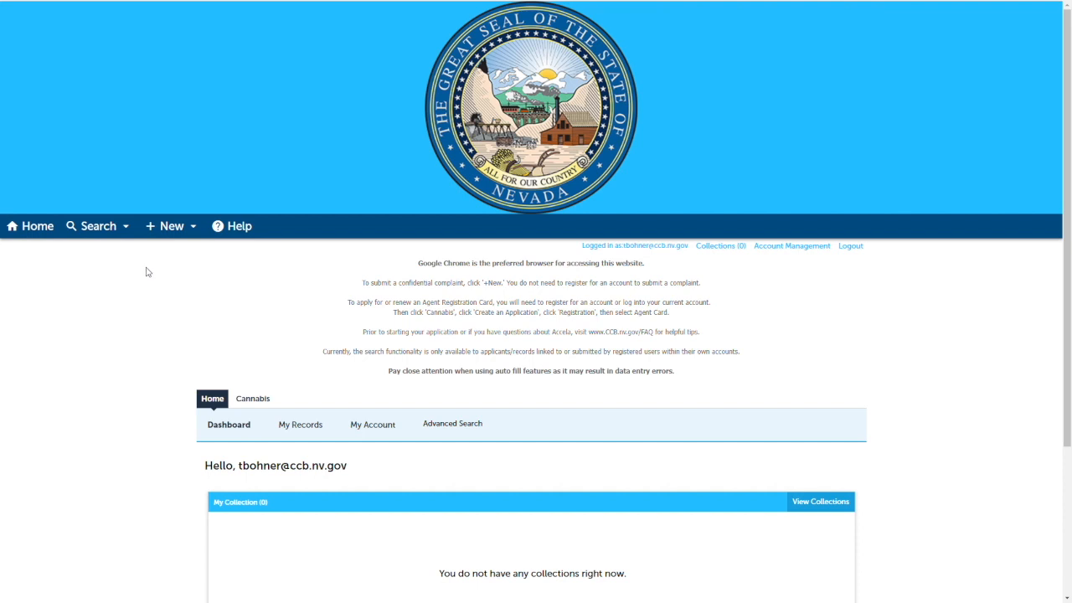
# Start creating a new Cannabis application, review the General Disclaimer, accept its terms and continue.
pyautogui.scroll(-3, 146, 271)
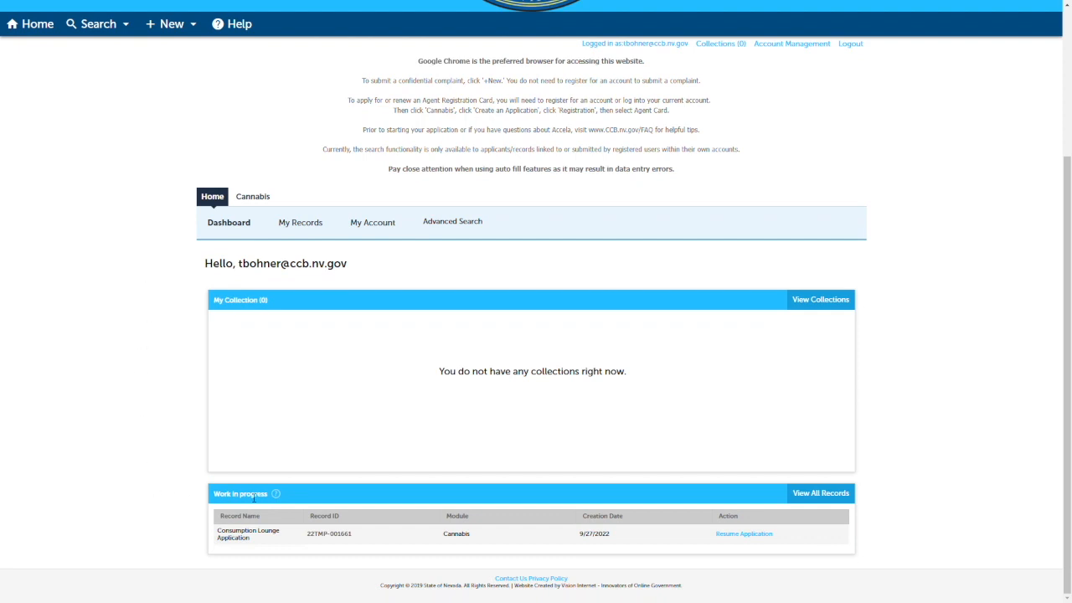
pyautogui.moveTo(283, 496)
pyautogui.click(243, 197)
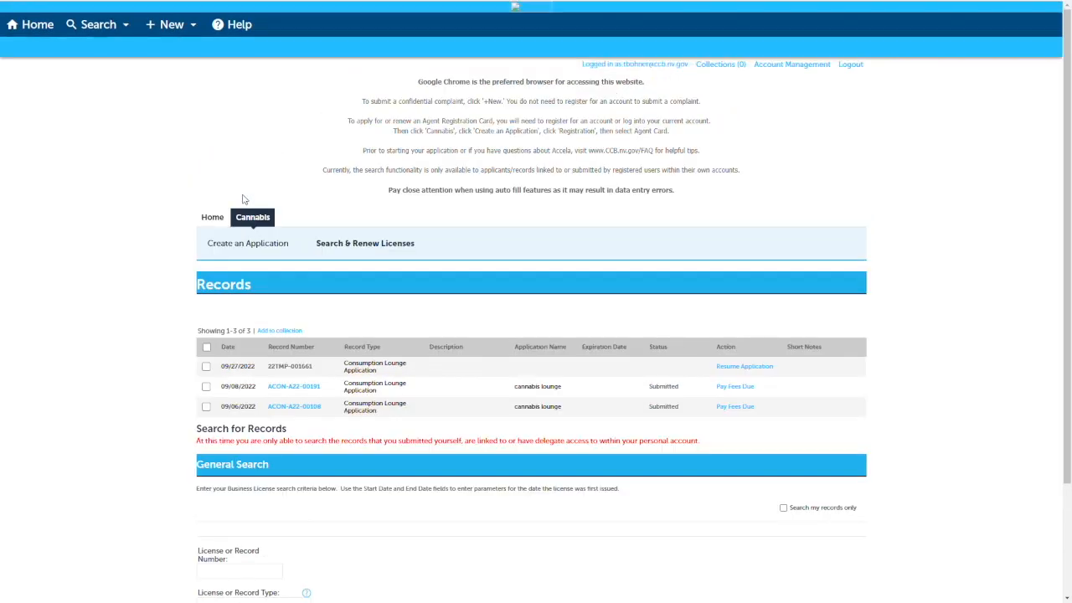
pyautogui.click(239, 246)
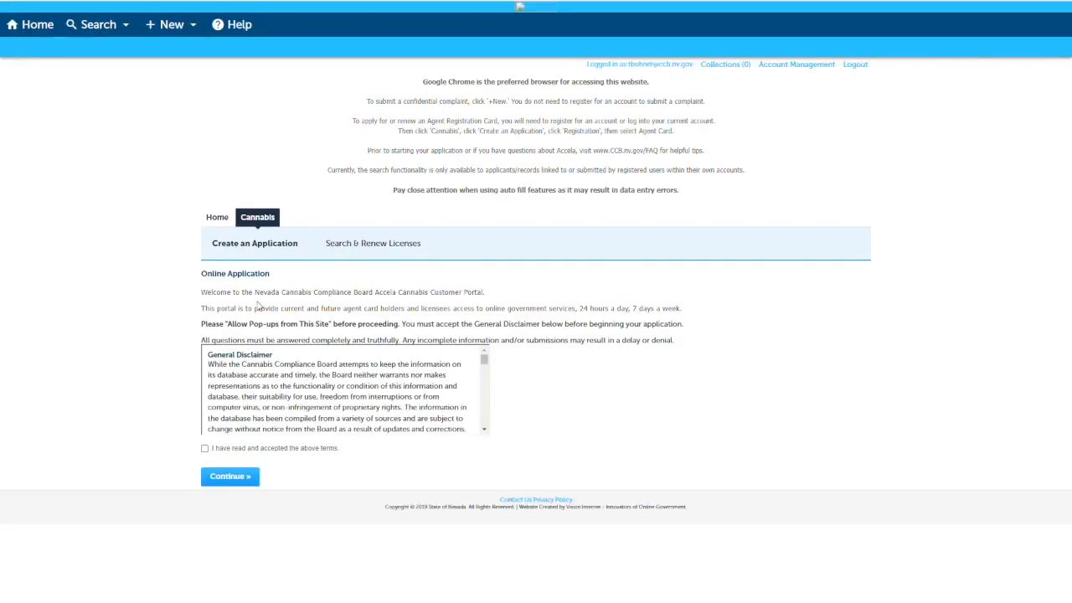
pyautogui.scroll(-5, 429, 358)
pyautogui.scroll(-6, 428, 358)
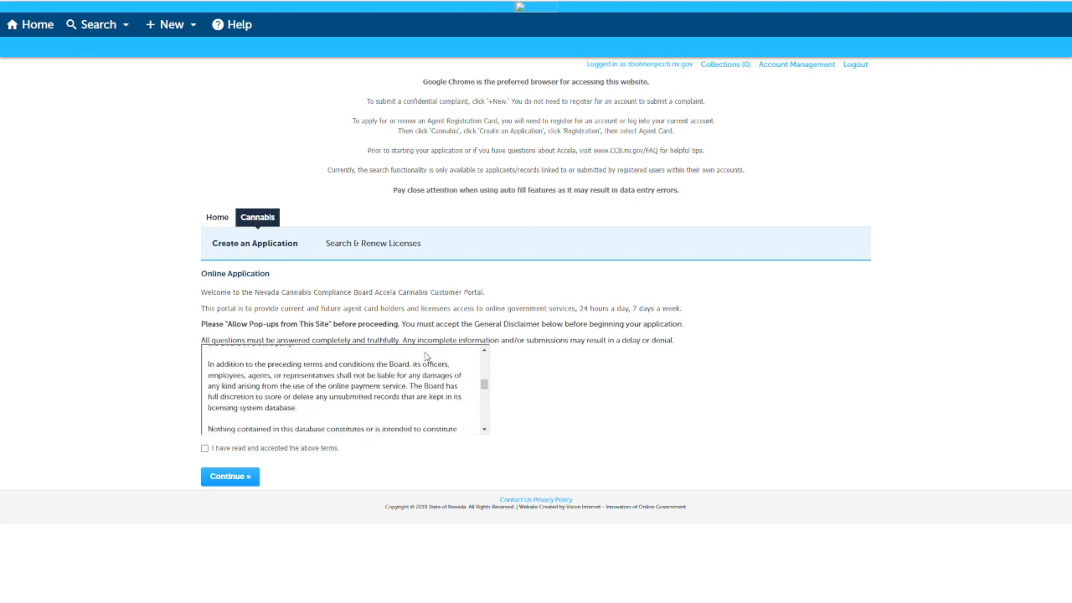
pyautogui.scroll(-10, 427, 356)
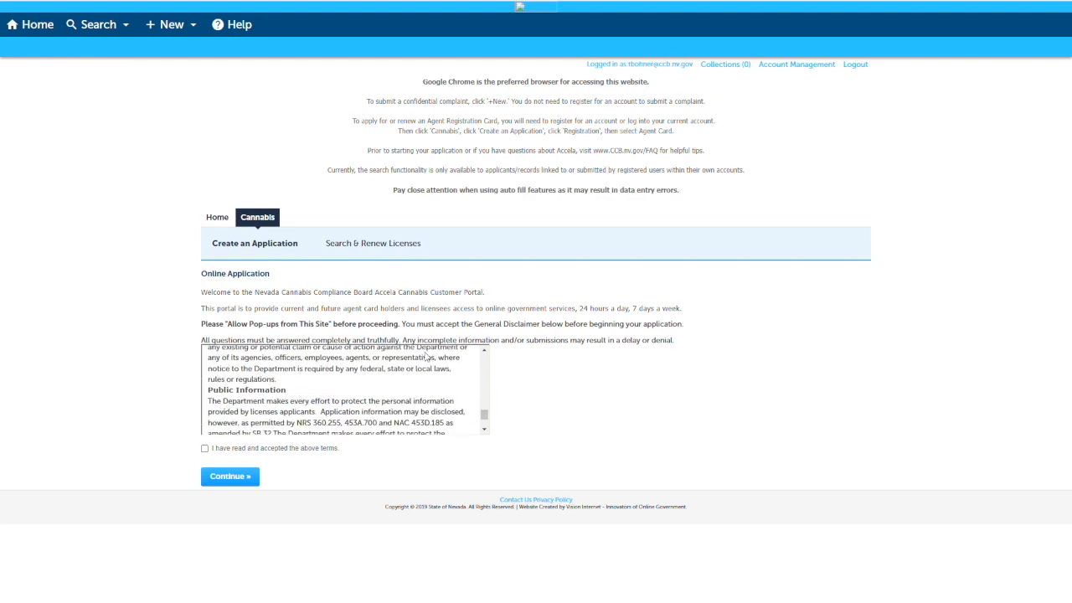
pyautogui.click(204, 448)
pyautogui.click(224, 476)
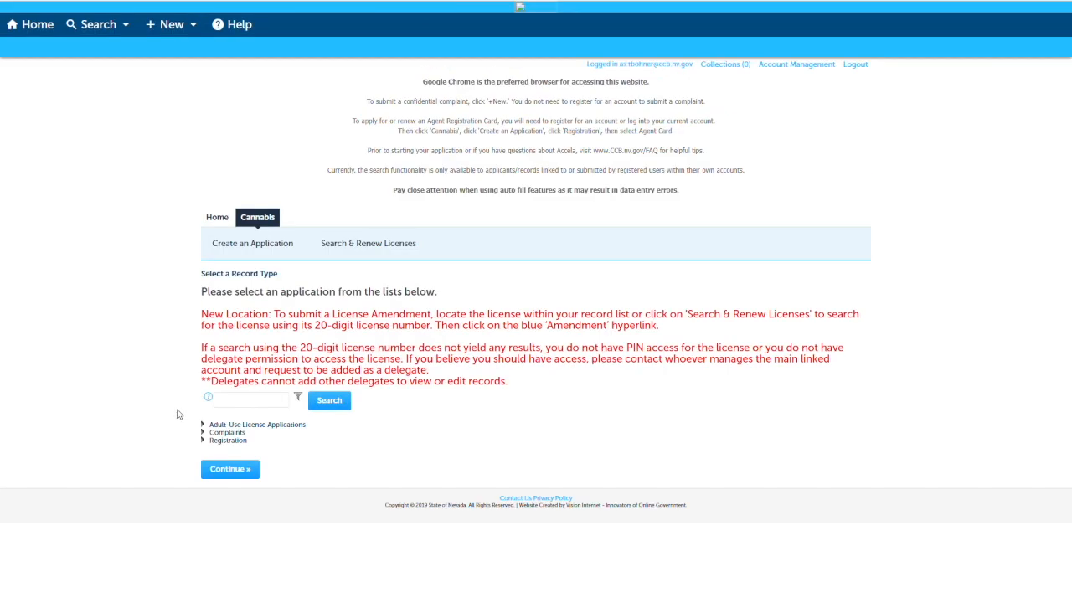
# Choose Consumption Lounge Application under Adult-Use License Applications as the record type and continue.
pyautogui.click(207, 427)
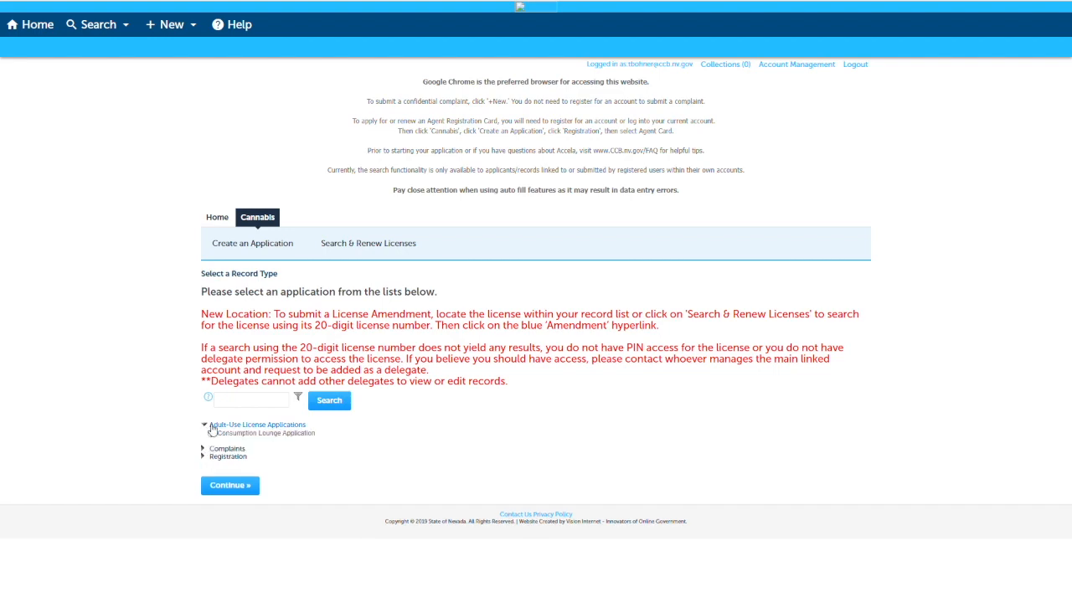
pyautogui.click(239, 435)
pyautogui.click(243, 487)
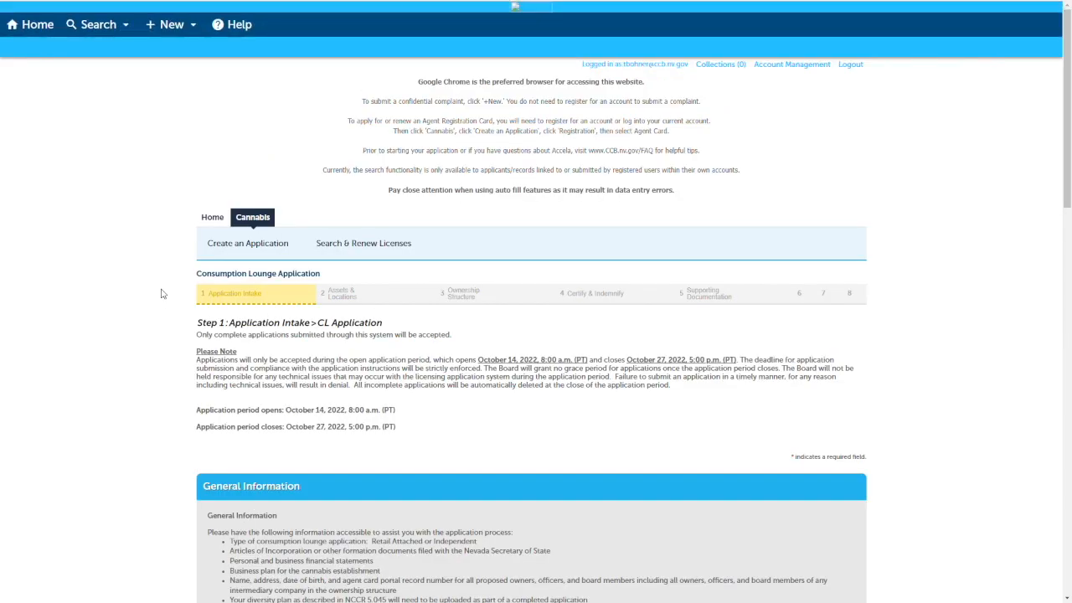
# Review the General Information, add a new contact for the Applicant and enter the applicant's first and last name.
pyautogui.scroll(-2, 163, 293)
pyautogui.scroll(-2, 163, 293)
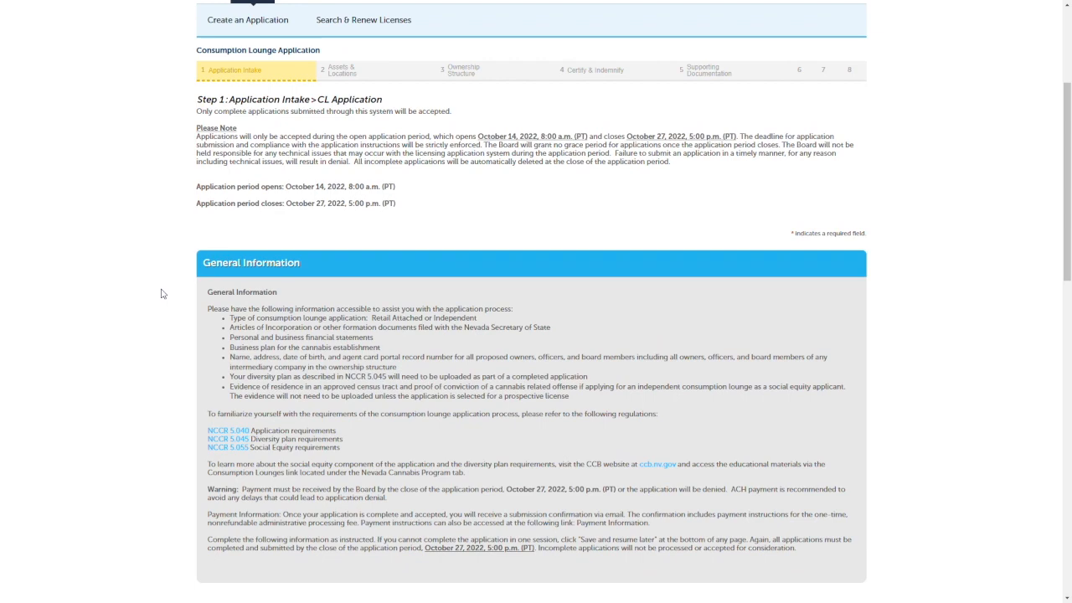
pyautogui.scroll(-2, 162, 293)
pyautogui.scroll(-3, 163, 293)
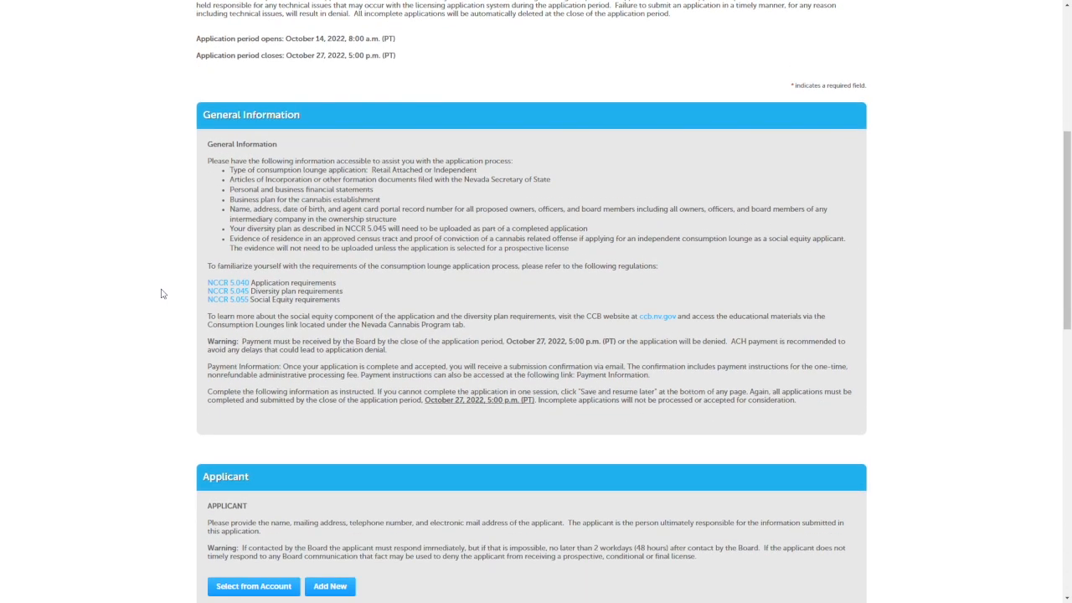
pyautogui.scroll(-2, 162, 293)
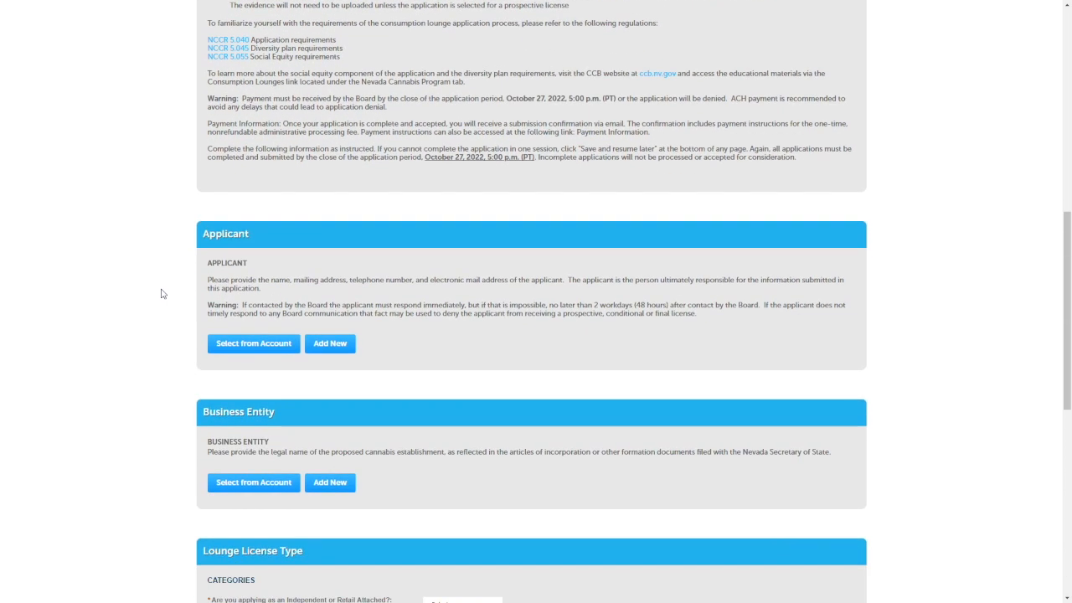
pyautogui.click(330, 344)
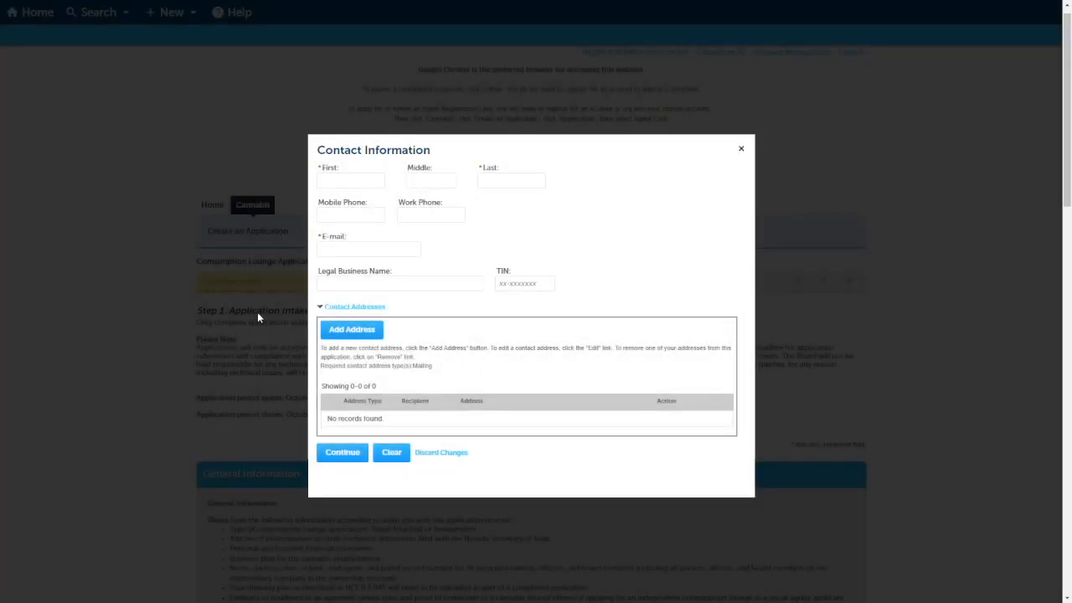
pyautogui.click(338, 186)
pyautogui.write('sally')
pyautogui.click(498, 183)
pyautogui.write('tester')
# Fill in the applicant's e-mail and mobile phone number.
pyautogui.click(358, 251)
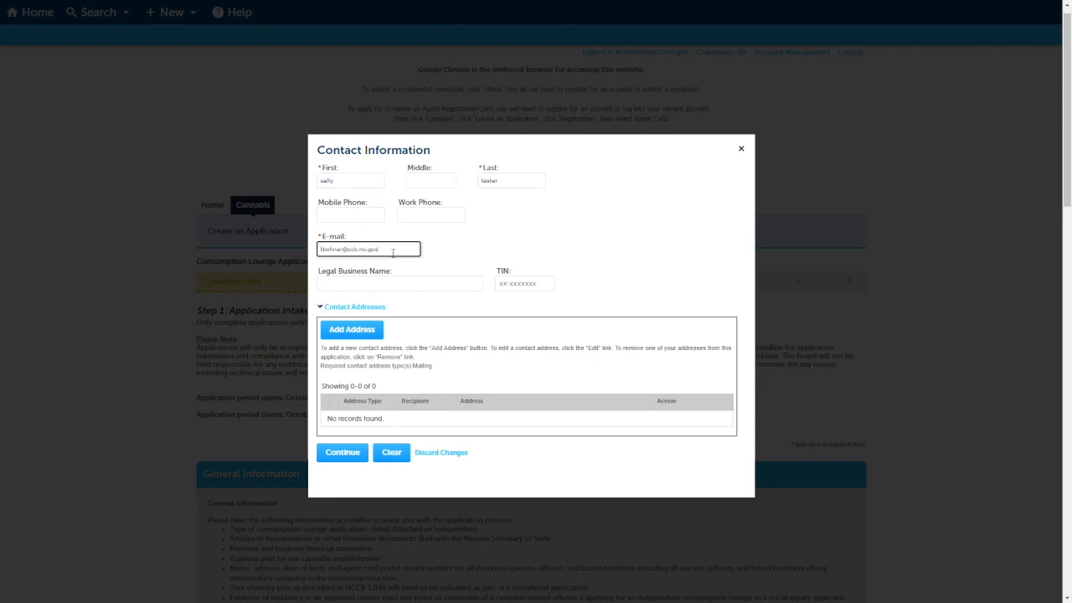
pyautogui.click(373, 221)
pyautogui.write('7025555555')
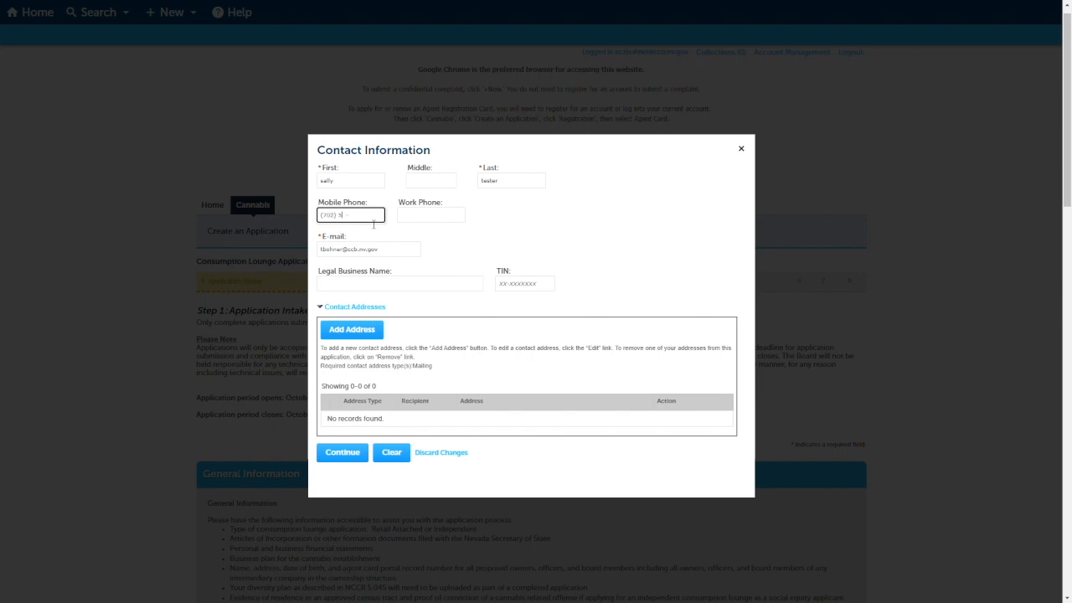
# Add a Mailing address for the applicant with street, city, state and zip code, and save the contact.
pyautogui.click(376, 329)
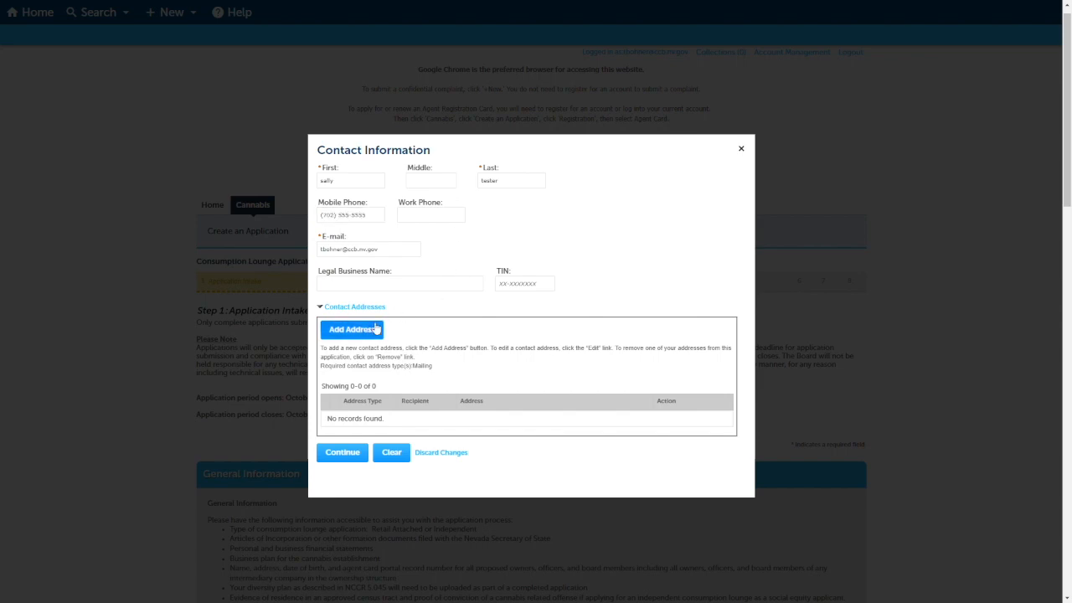
pyautogui.click(387, 348)
pyautogui.write('700 e warm springs road')
pyautogui.click(401, 319)
pyautogui.click(385, 338)
pyautogui.scroll(-1, 407, 354)
pyautogui.click(365, 362)
pyautogui.click(366, 377)
pyautogui.click(415, 364)
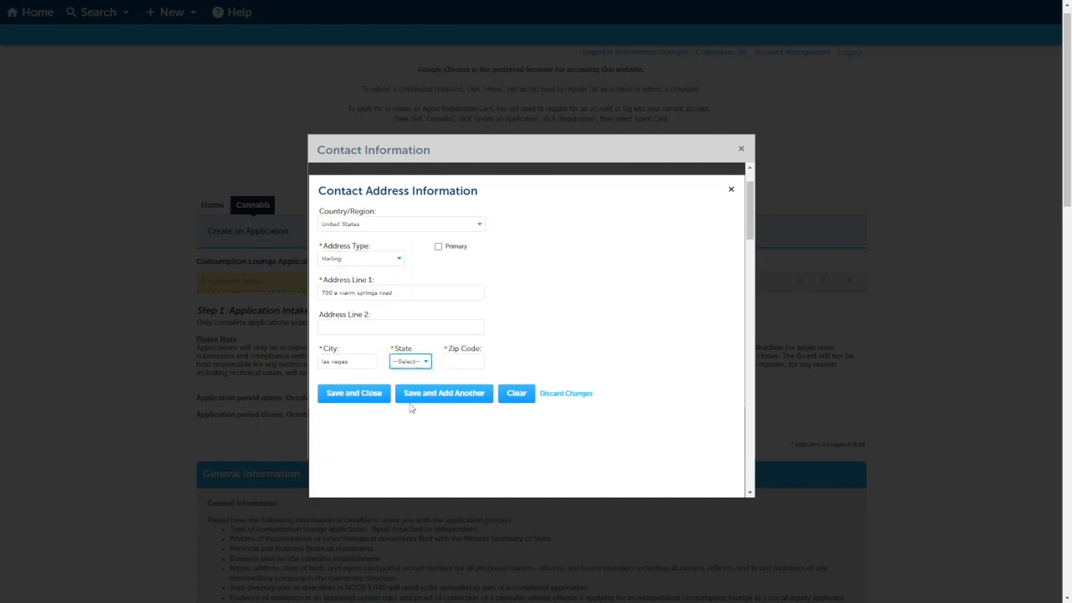
pyautogui.write('nv')
pyautogui.press('Tab')
pyautogui.write('89119')
pyautogui.click(375, 397)
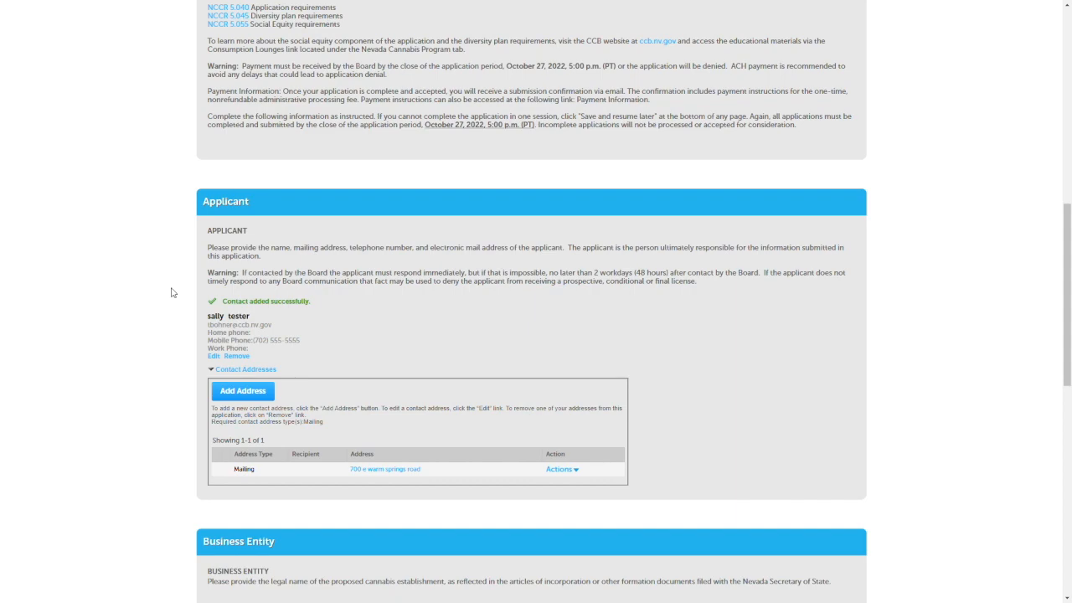
# Add a new Business Entity contact with the legal business name "business", its mobile phone number and e-mail.
pyautogui.scroll(-3, 171, 292)
pyautogui.click(330, 335)
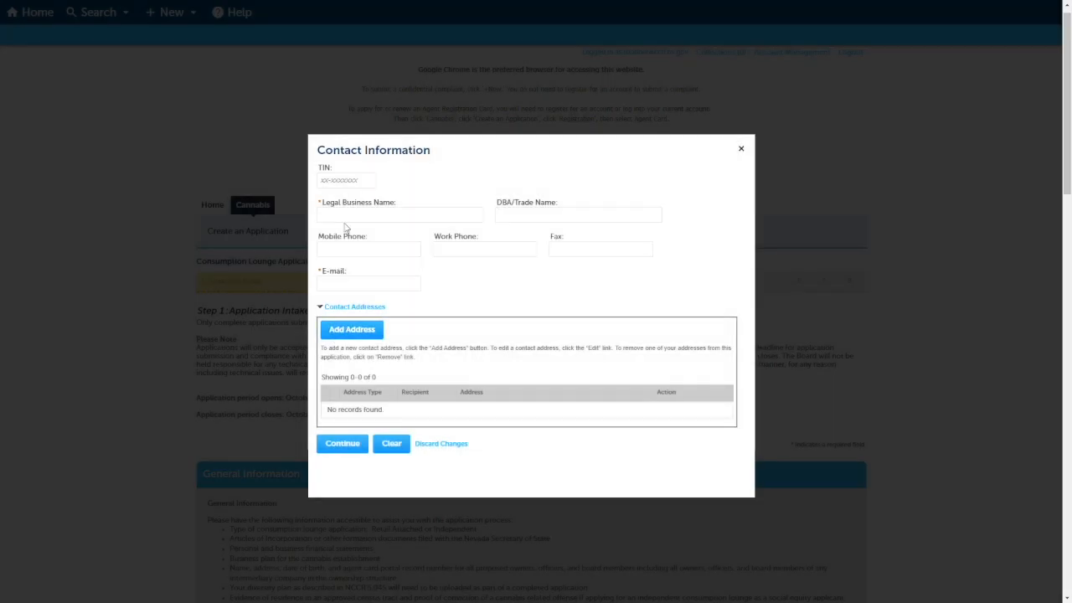
pyautogui.click(350, 220)
pyautogui.write('business')
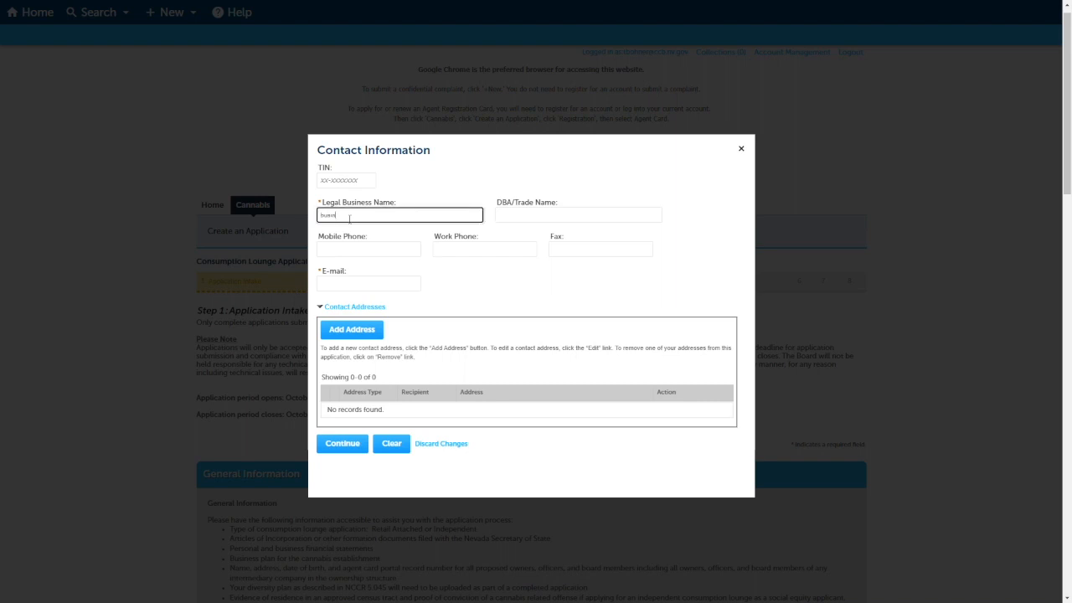
pyautogui.click(350, 248)
pyautogui.write('(702) 555-5555')
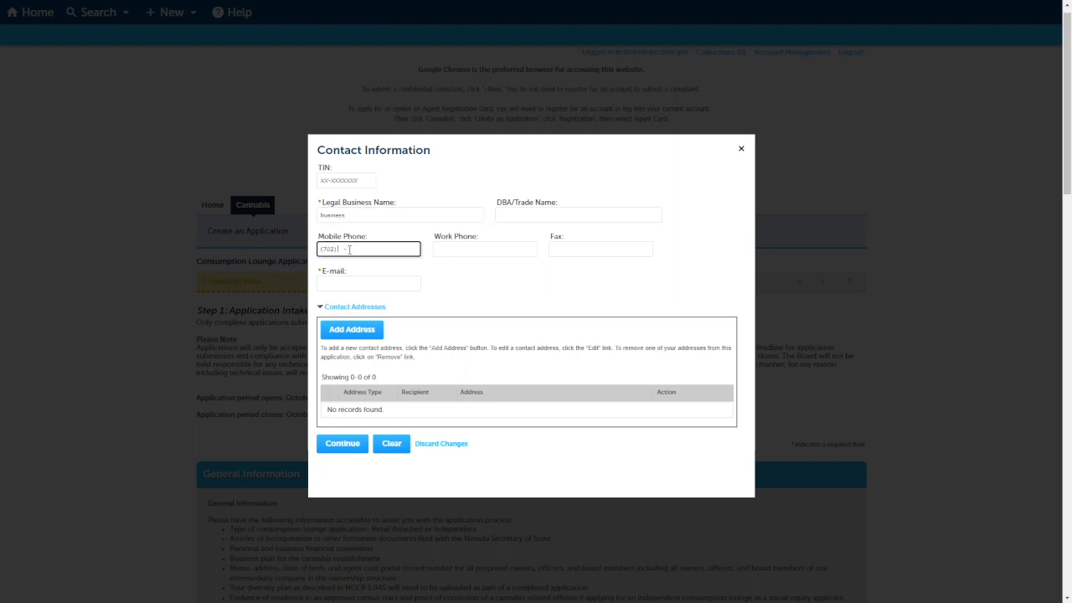
pyautogui.click(349, 283)
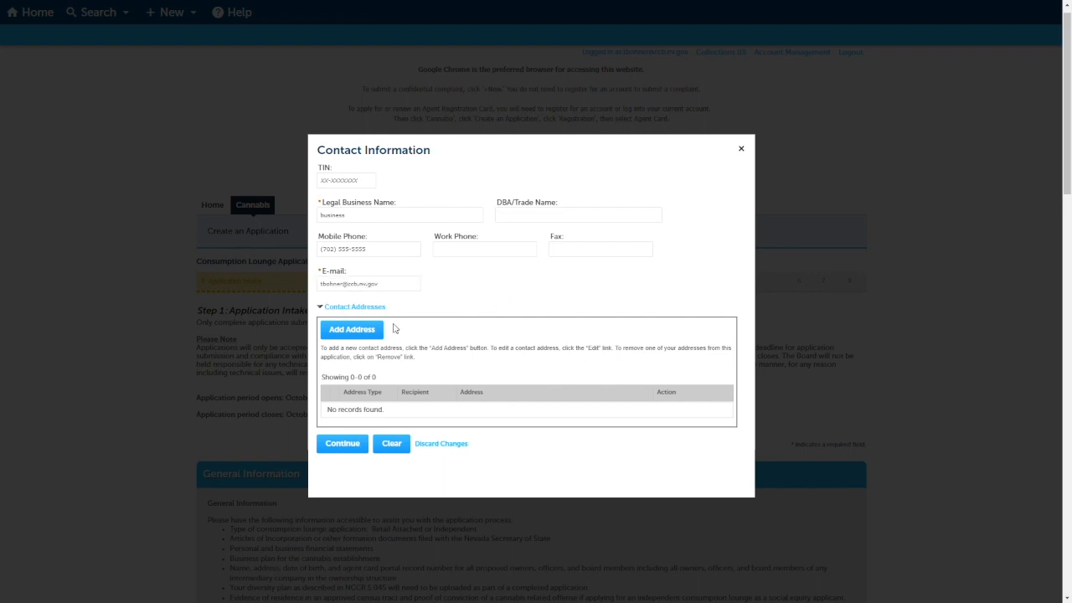
# Add a Mailing address for the business entity and save the contact.
pyautogui.click(355, 331)
pyautogui.click(399, 314)
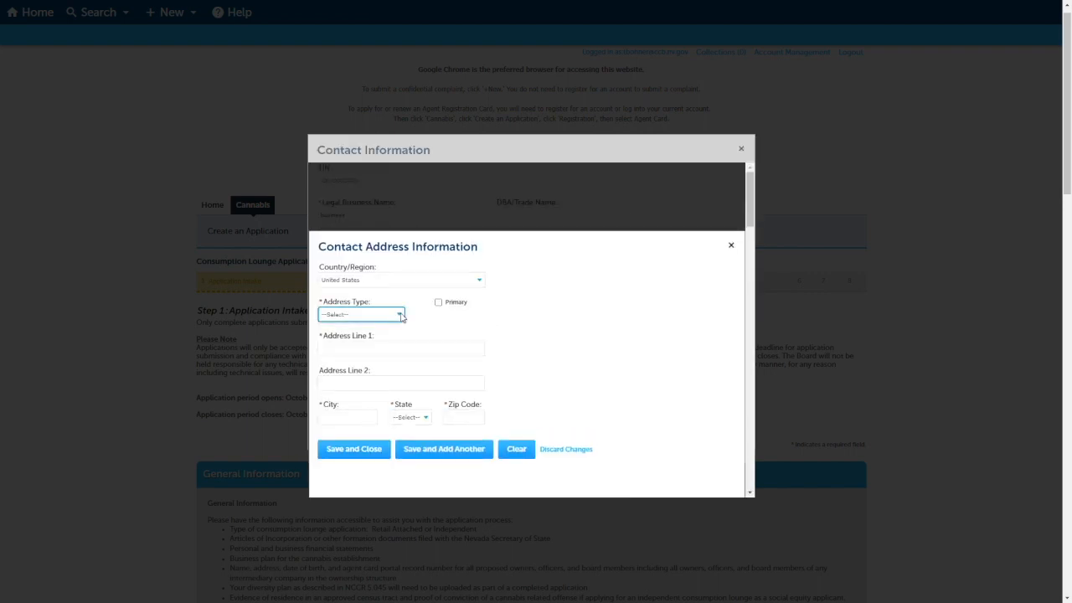
pyautogui.click(388, 351)
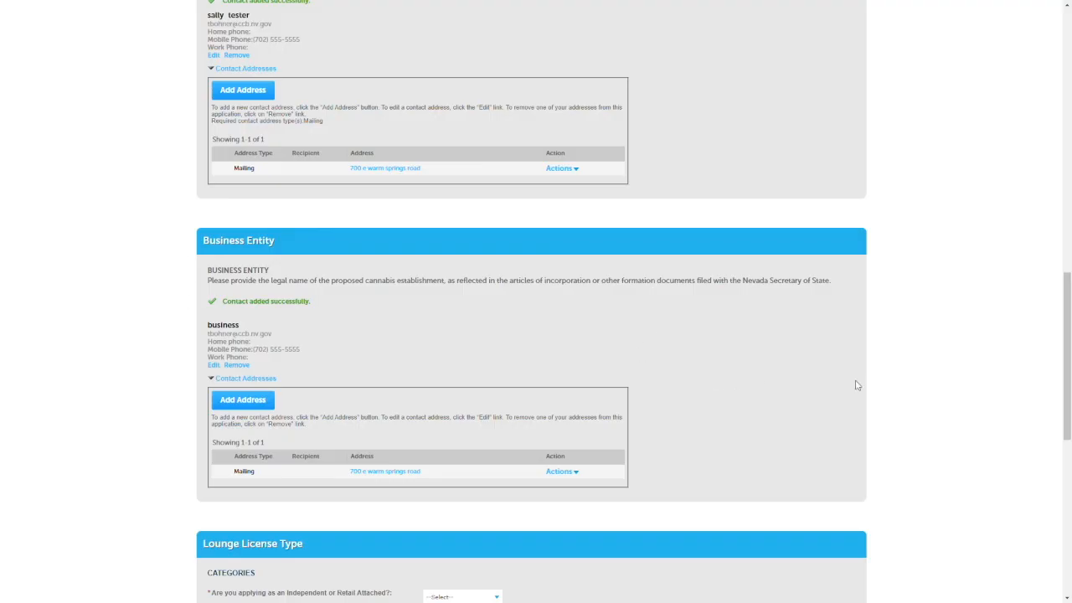
# Set the lounge license type to Independent, mark the applicant as Social Equity, and answer Yes to the attestation statements.
pyautogui.scroll(-3, 163, 299)
pyautogui.scroll(-1, 163, 300)
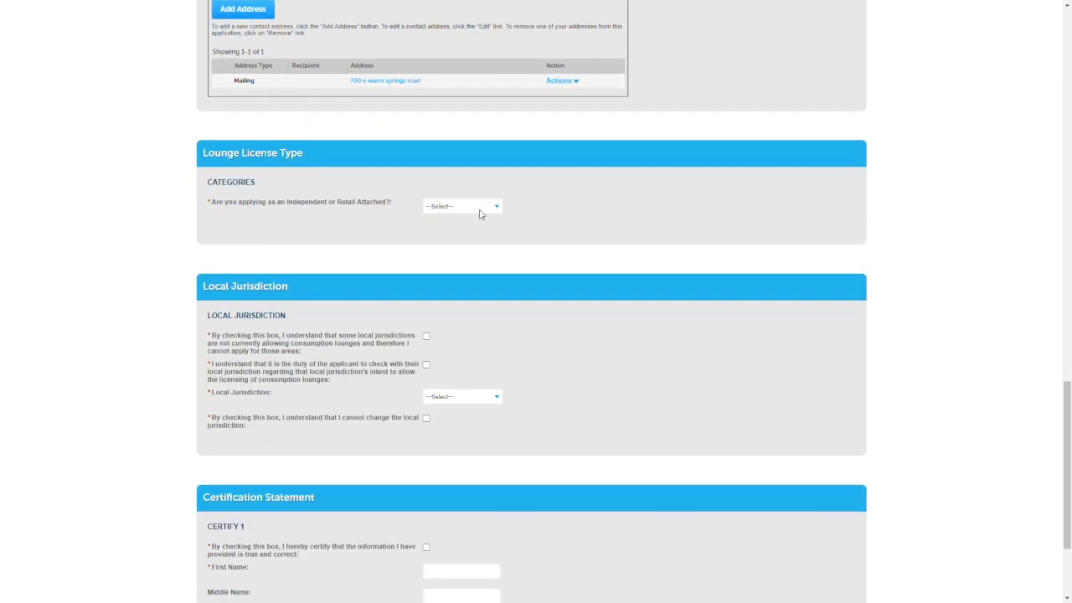
pyautogui.click(481, 214)
pyautogui.click(479, 227)
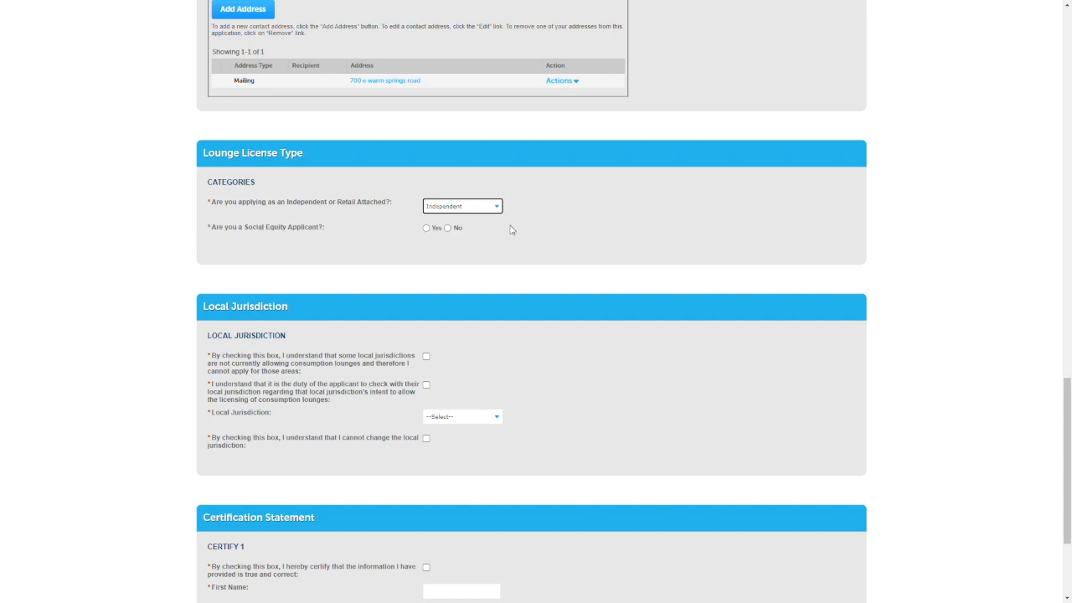
pyautogui.click(426, 228)
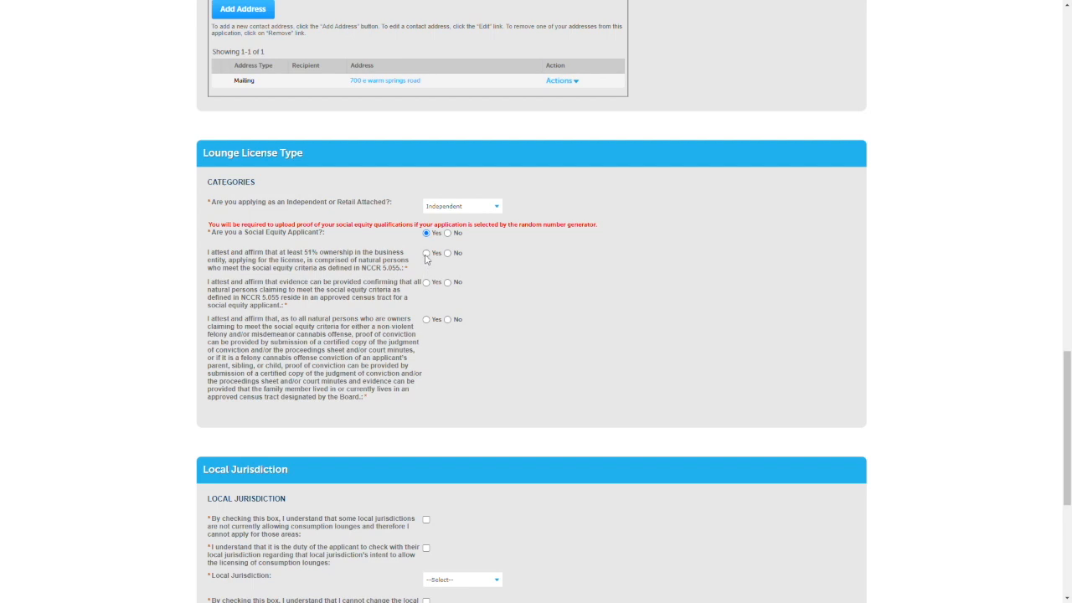
pyautogui.click(426, 254)
pyautogui.click(426, 282)
# Check all the Local Jurisdiction acknowledgements and set the jurisdiction to Clark County, Las Vegas.
pyautogui.scroll(-3, 174, 342)
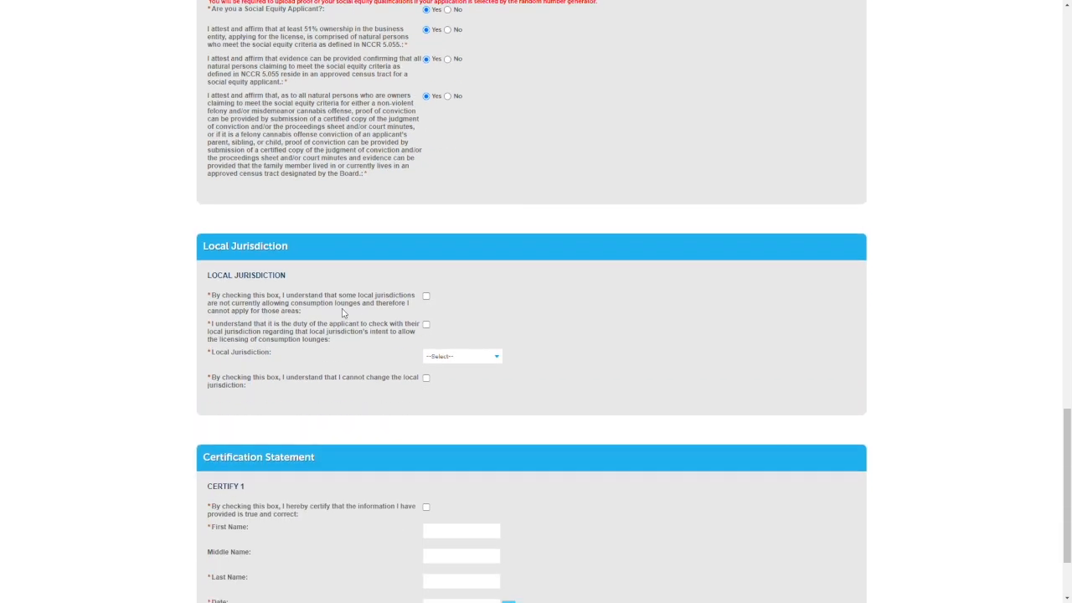
pyautogui.click(425, 296)
pyautogui.click(425, 324)
pyautogui.click(446, 360)
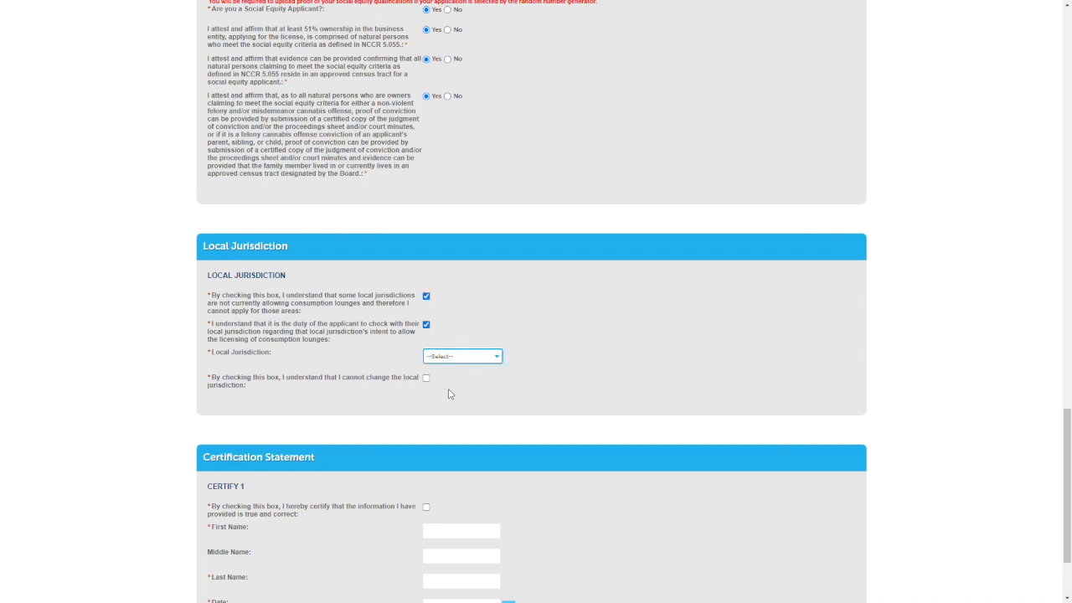
pyautogui.click(450, 392)
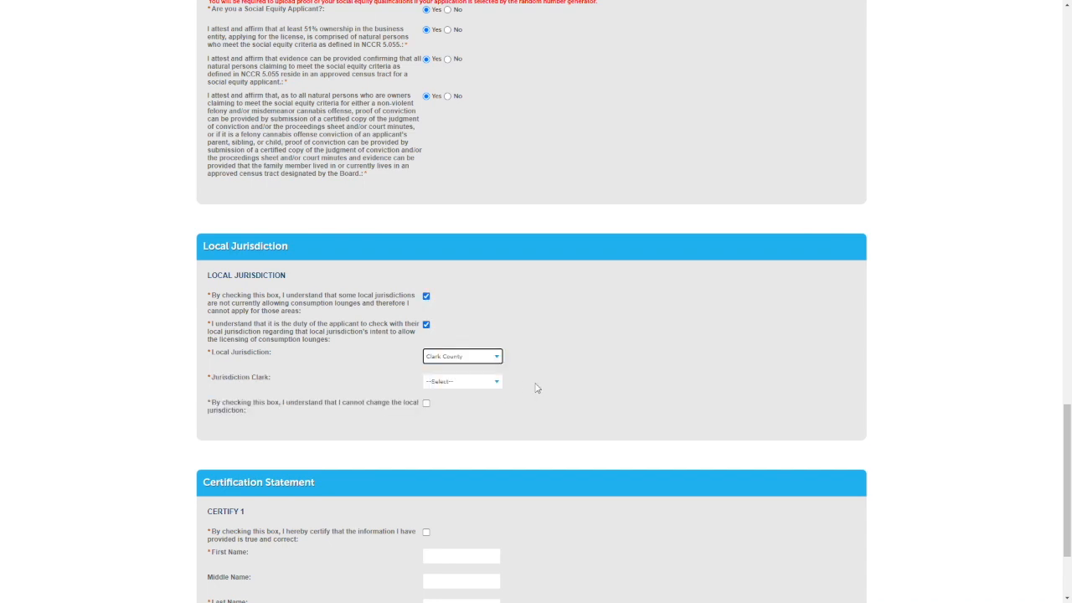
pyautogui.click(496, 387)
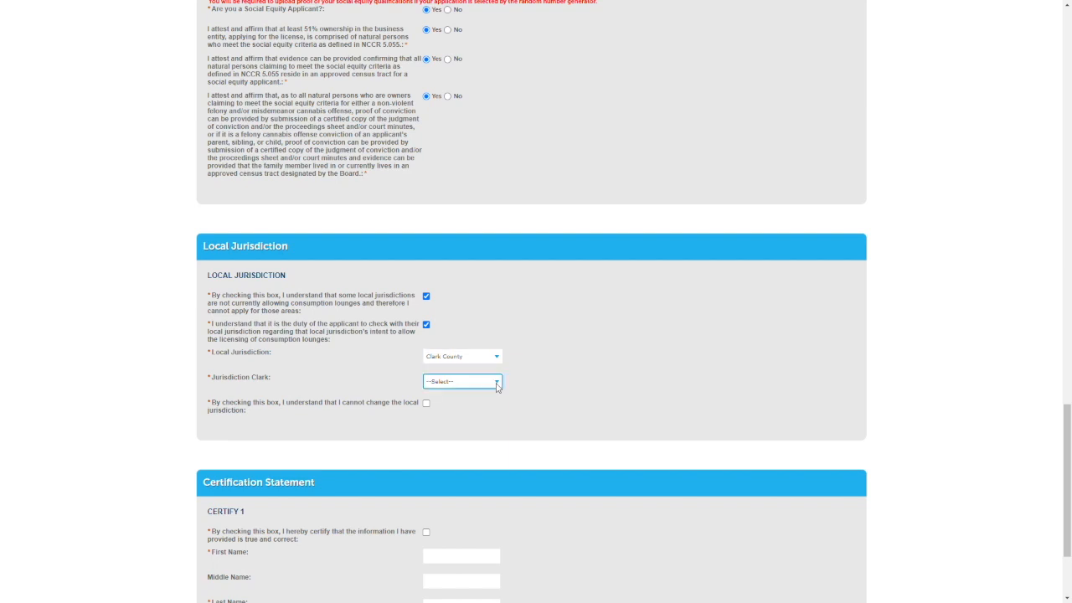
pyautogui.click(481, 410)
pyautogui.click(426, 404)
pyautogui.scroll(-3, 152, 376)
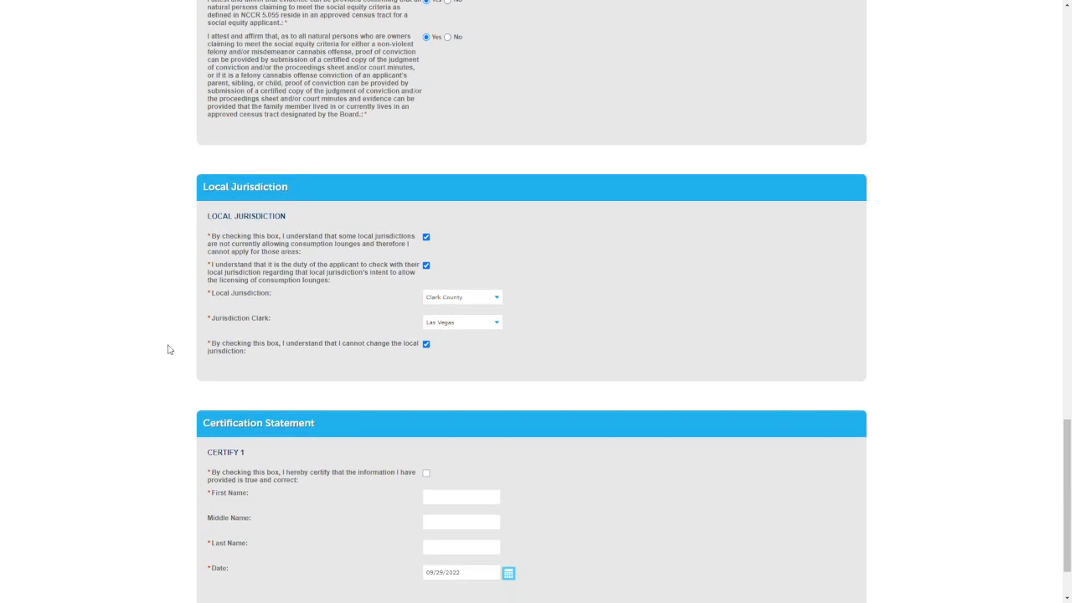
# Certify the application intake information as true, enter the certifier's first and last name, and continue to Assets & Locations.
pyautogui.click(444, 415)
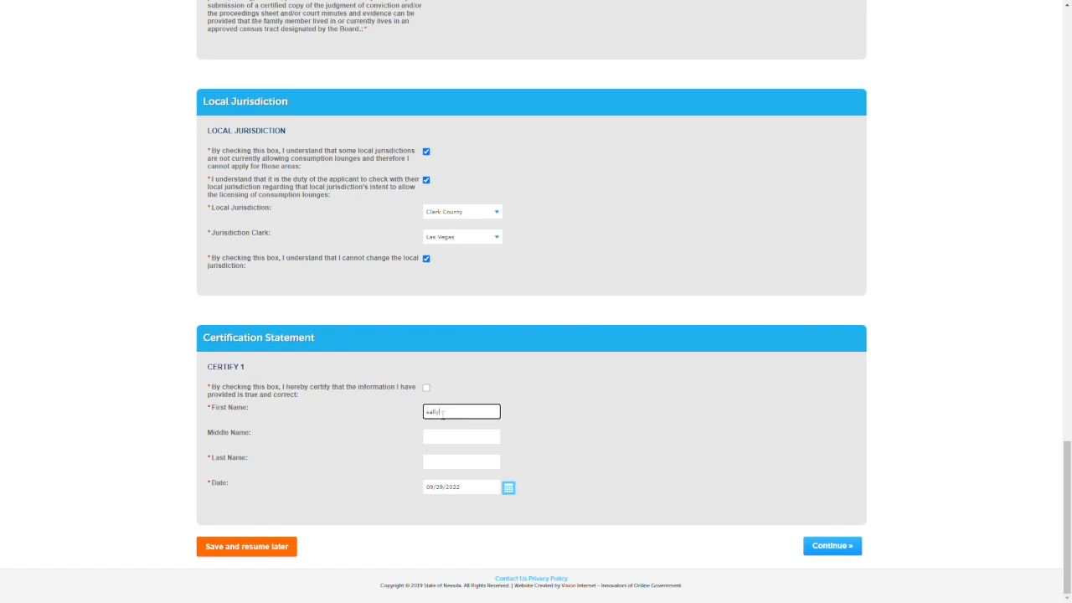
pyautogui.press('Tab')
pyautogui.press('Tab')
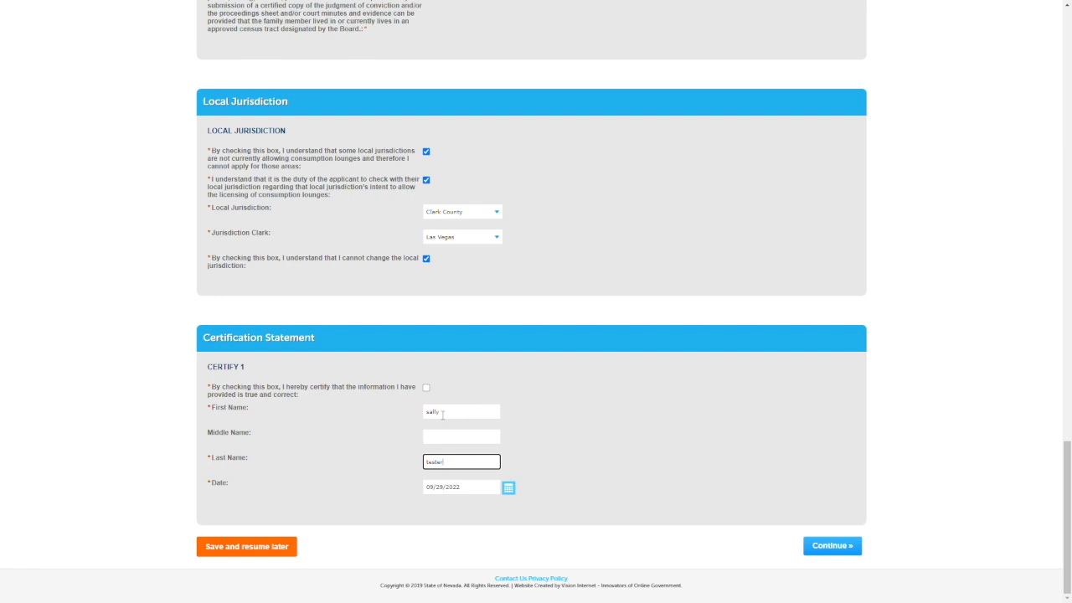
pyautogui.click(426, 386)
pyautogui.click(830, 546)
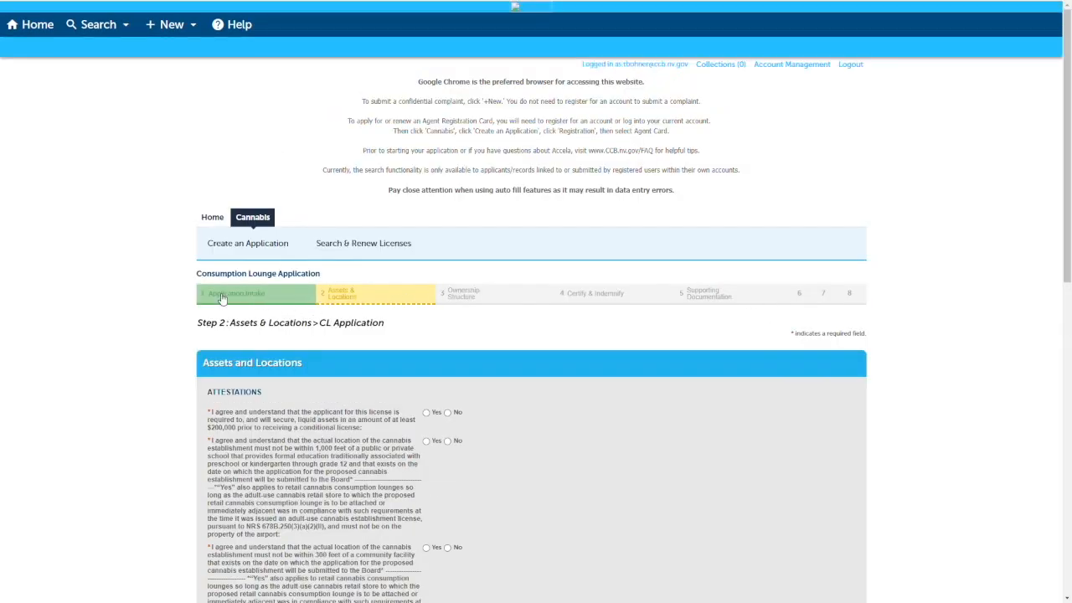
# Answer Yes to all the Assets and Locations attestations.
pyautogui.scroll(-3, 136, 290)
pyautogui.scroll(-1, 135, 290)
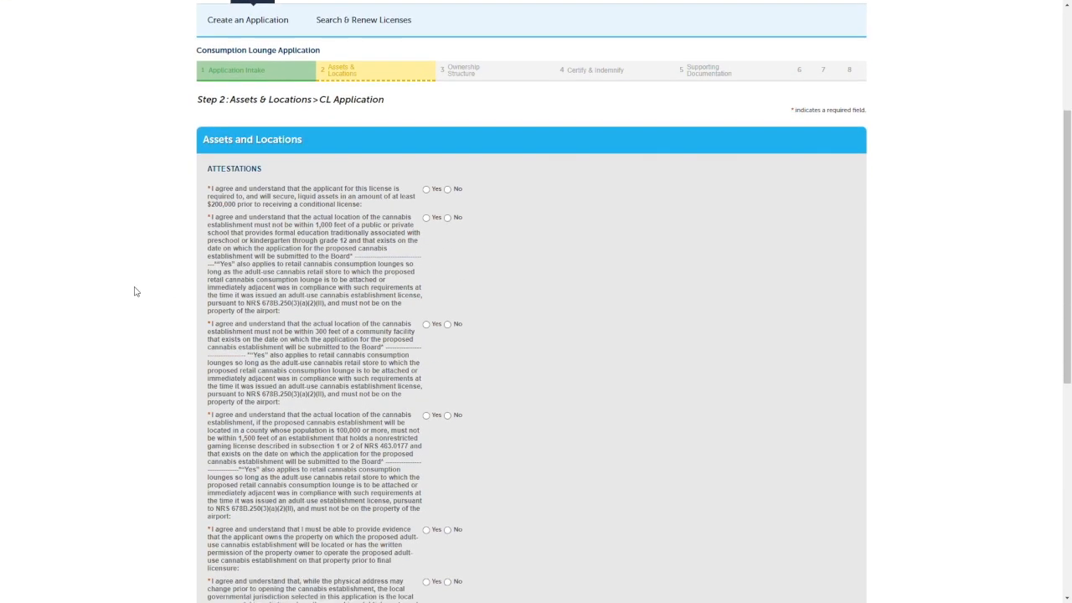
pyautogui.click(426, 190)
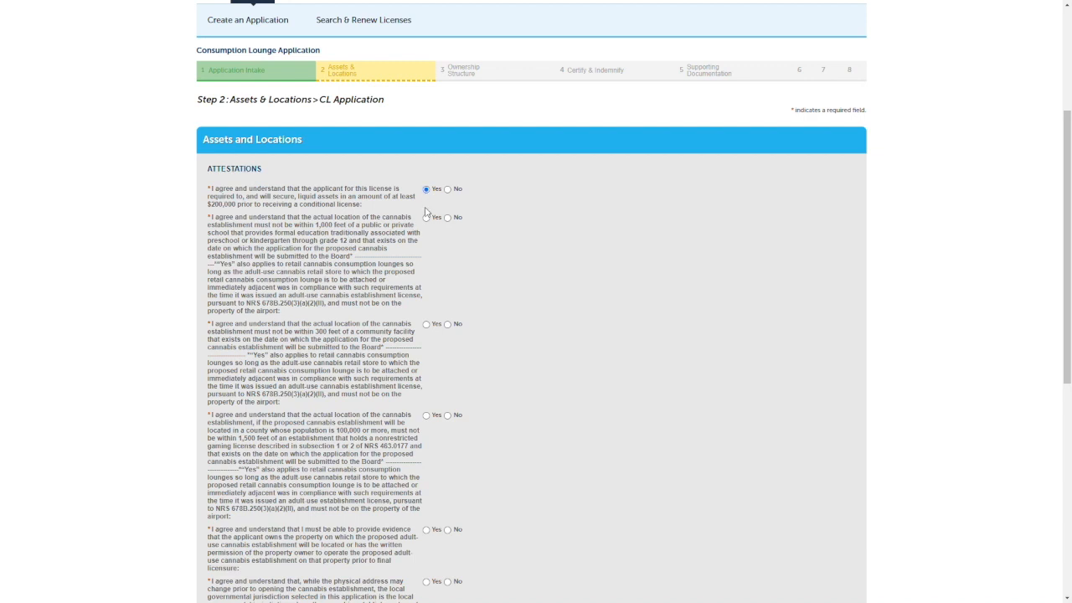
pyautogui.click(426, 325)
pyautogui.click(426, 415)
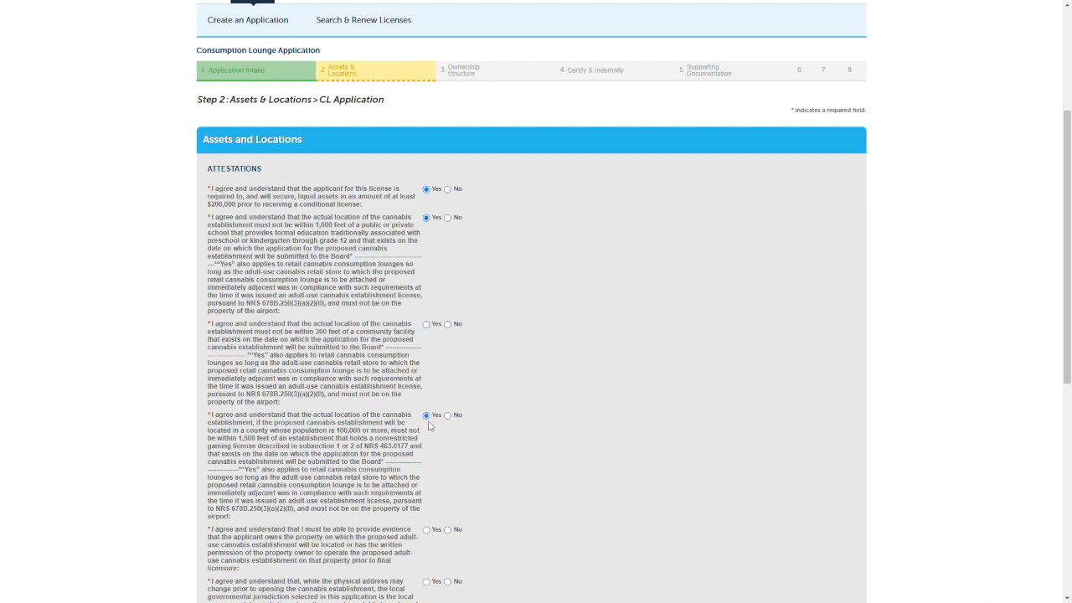
pyautogui.click(426, 325)
pyautogui.scroll(-2, 479, 464)
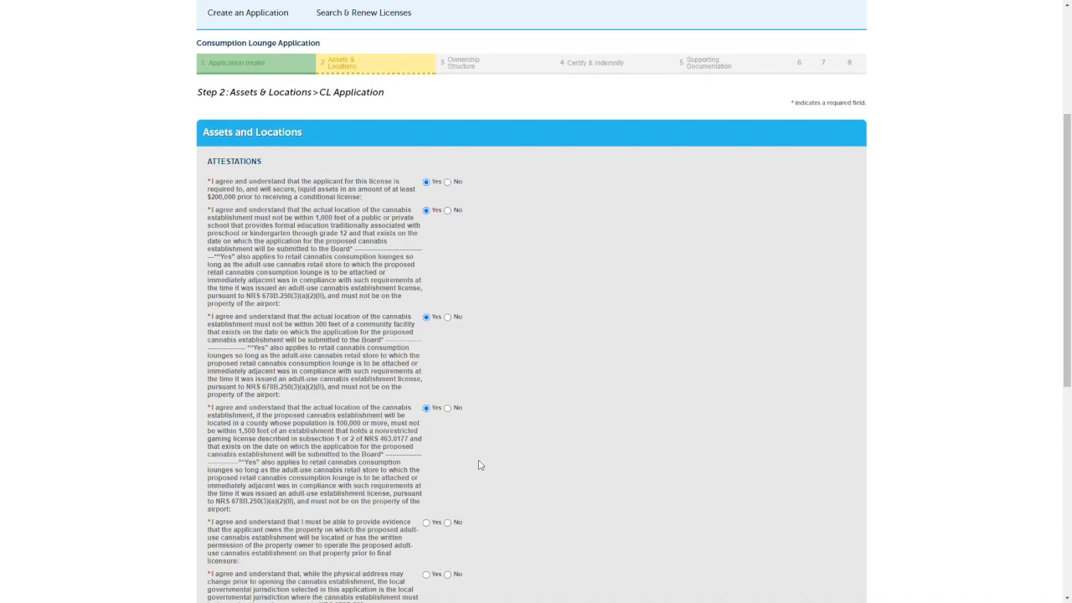
pyautogui.click(427, 362)
pyautogui.click(426, 414)
pyautogui.click(426, 459)
pyautogui.click(427, 502)
pyautogui.click(426, 531)
# Certify the Assets and Locations statement, enter the certifier's first and last name, and continue to Ownership Structure.
pyautogui.scroll(-2, 575, 511)
pyautogui.scroll(-2, 576, 510)
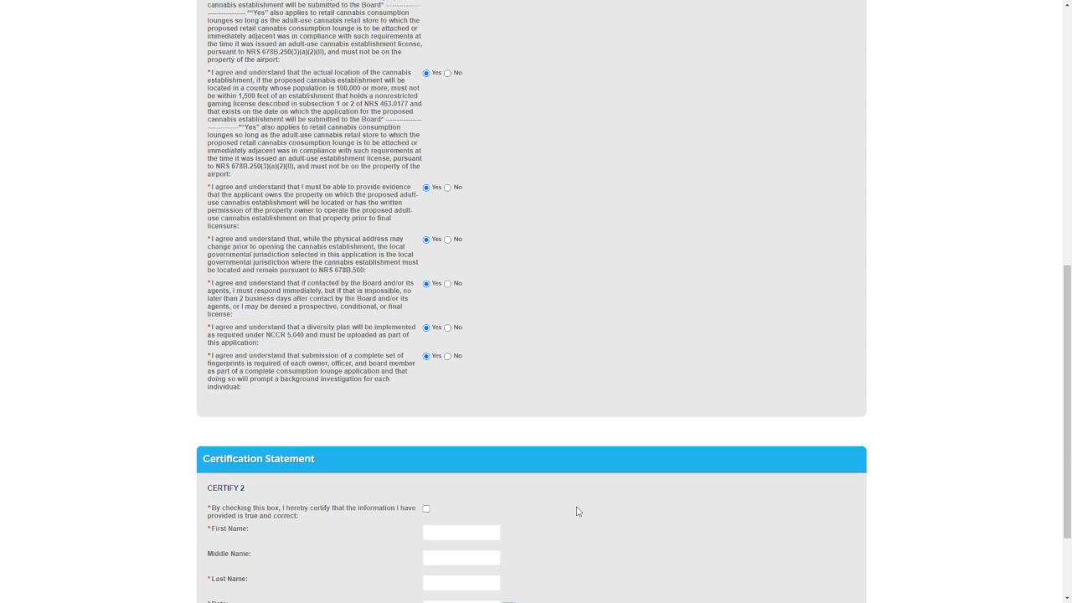
pyautogui.click(426, 404)
pyautogui.click(435, 430)
pyautogui.write('sally')
pyautogui.press('Tab')
pyautogui.press('Tab')
pyautogui.write('les')
pyautogui.click(747, 471)
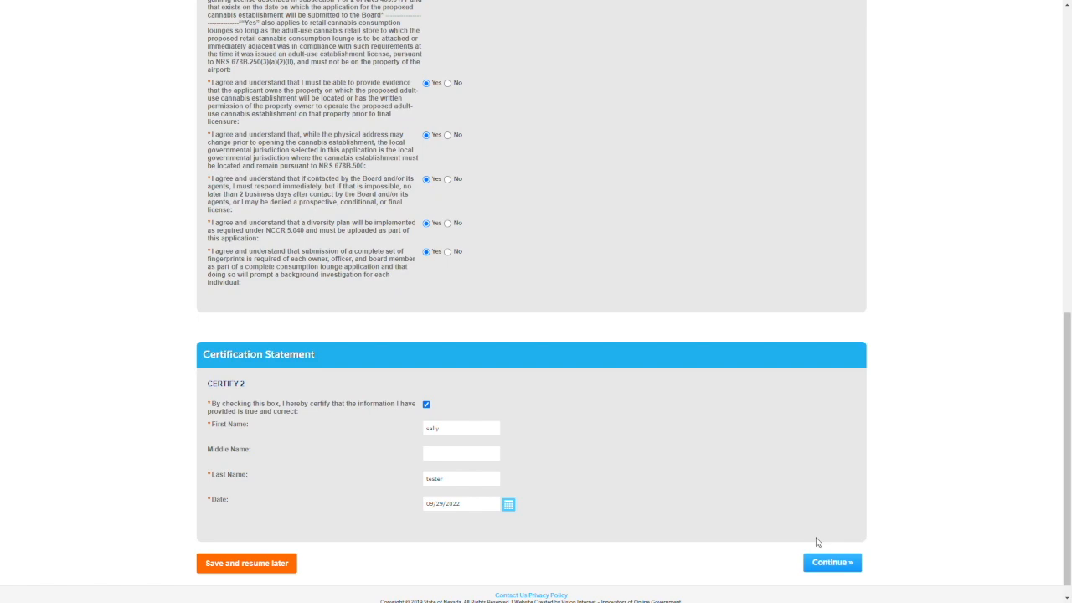
pyautogui.click(832, 562)
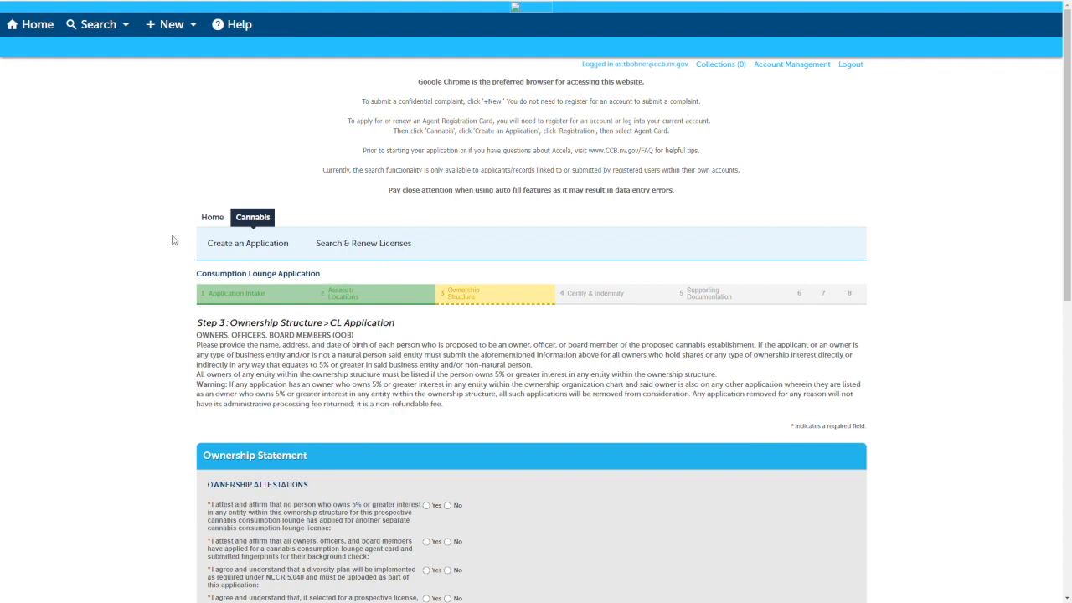
# Answer Yes to all four Ownership Attestations.
pyautogui.scroll(-3, 173, 240)
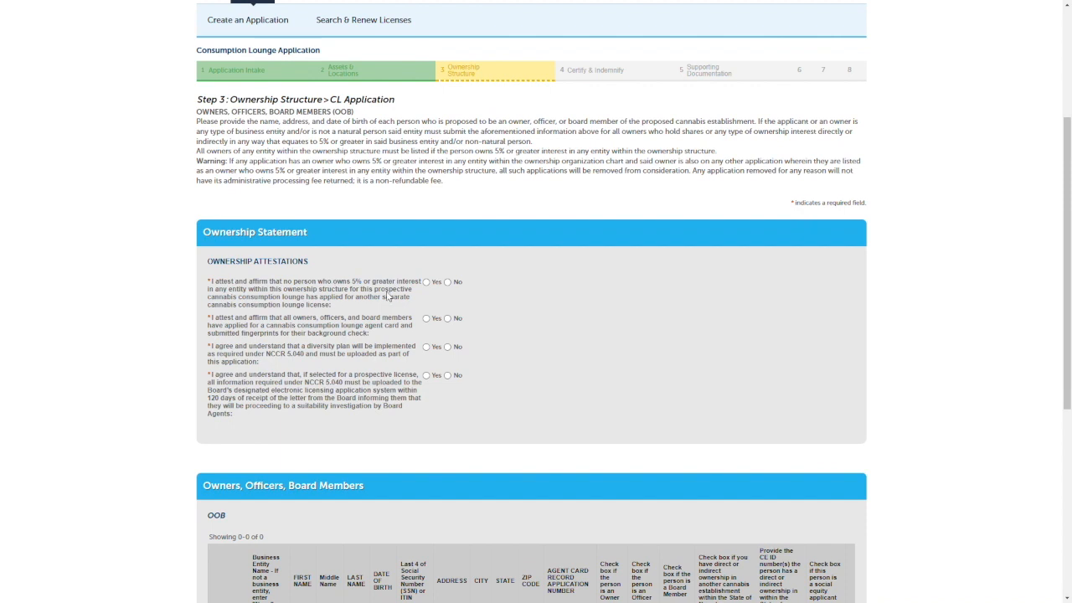
pyautogui.click(426, 283)
pyautogui.click(426, 318)
pyautogui.click(426, 346)
pyautogui.click(426, 375)
# Add an Owners, Officers, Board Members row with entity "business", the person's first and last name, middle name "NMN", date of birth and last four SSN digits.
pyautogui.scroll(-2, 170, 448)
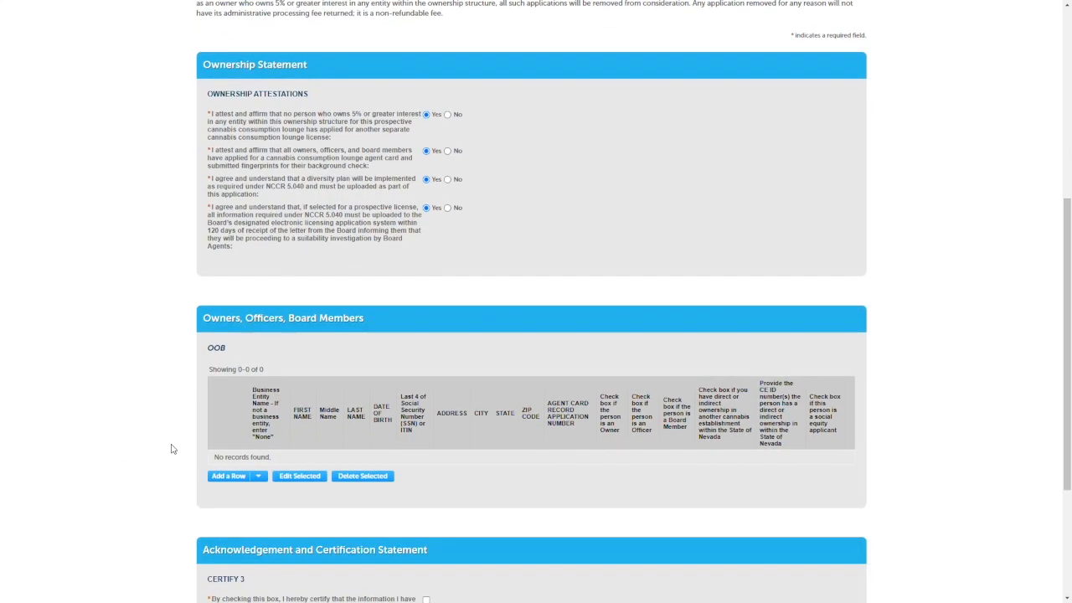
pyautogui.scroll(-1, 172, 446)
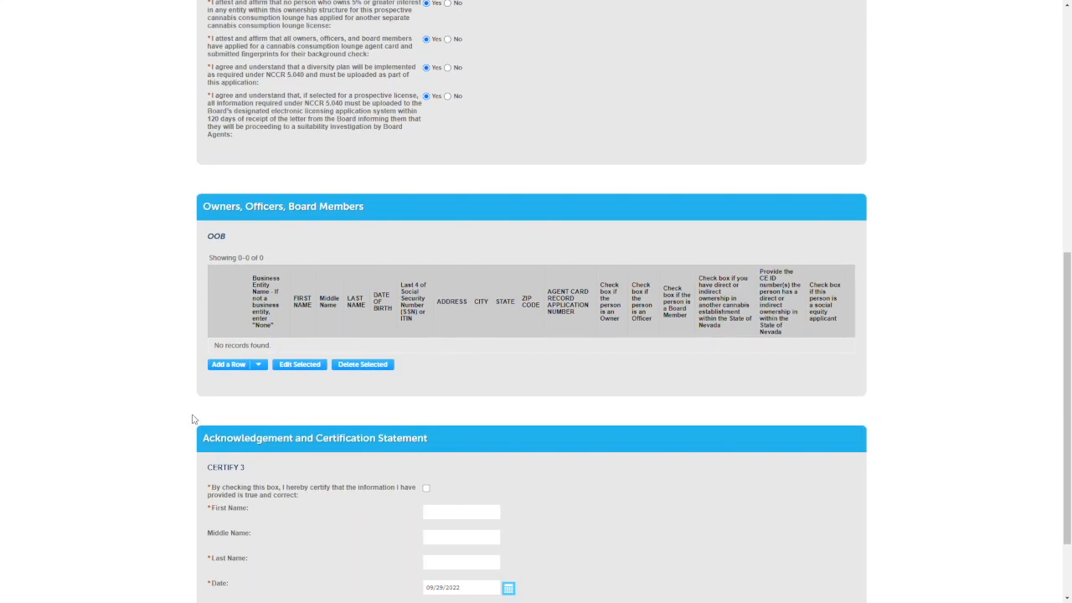
pyautogui.click(232, 368)
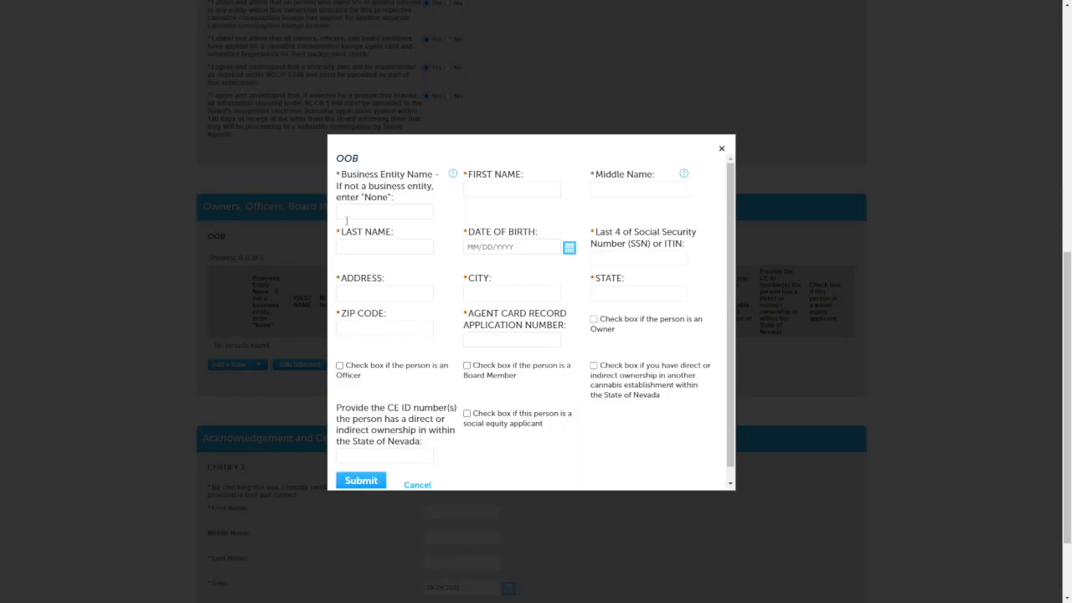
pyautogui.click(346, 217)
pyautogui.write('business')
pyautogui.press('Tab')
pyautogui.write('sally')
pyautogui.click(636, 194)
pyautogui.write('NMN')
pyautogui.click(431, 250)
pyautogui.write('tester')
pyautogui.press('Tab')
pyautogui.write('01/01/1990')
pyautogui.press('Tab')
pyautogui.write('0000')
# Fill in the person's address, city, state, ZIP code and agent card application number, mark them as an Owner, and submit the row.
pyautogui.press('Tab')
pyautogui.write('700 e warm springs road')
pyautogui.press('Tab')
pyautogui.write('las vega')
pyautogui.press('Tab')
pyautogui.write('nevada')
pyautogui.press('Tab')
pyautogui.write('89119')
pyautogui.press('Tab')
pyautogui.write('123456789')
pyautogui.click(594, 319)
pyautogui.click(361, 472)
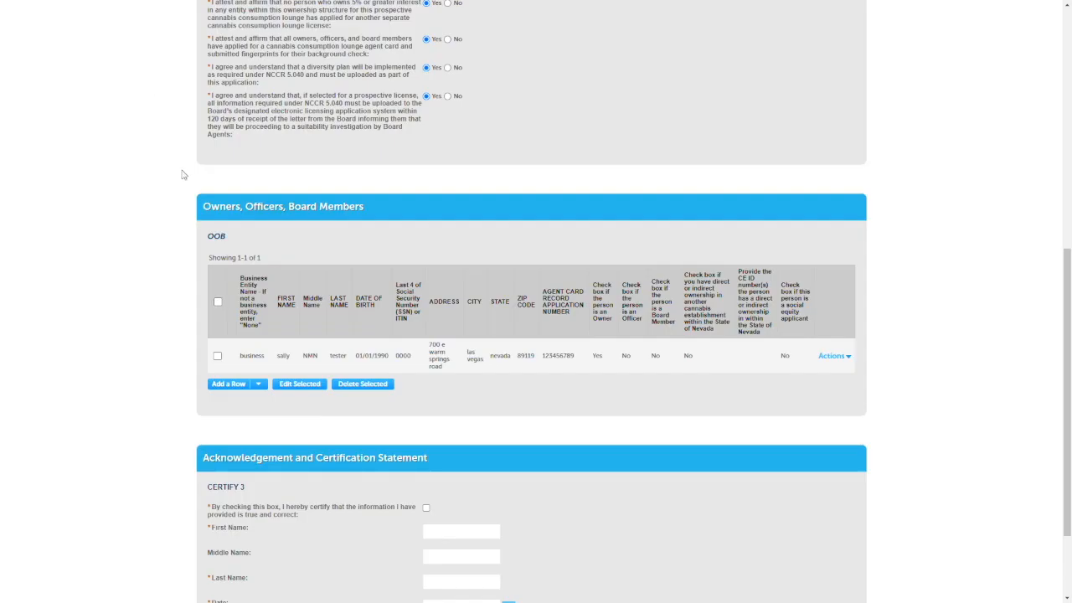
# Certify the Ownership Structure information, enter the certifier's first and last name, and continue to Certify & Indemnify.
pyautogui.scroll(-3, 208, 388)
pyautogui.click(425, 386)
pyautogui.click(434, 410)
pyautogui.write('sally')
pyautogui.press('Tab')
pyautogui.press('Tab')
pyautogui.write('tester')
pyautogui.press('Tab')
pyautogui.click(825, 550)
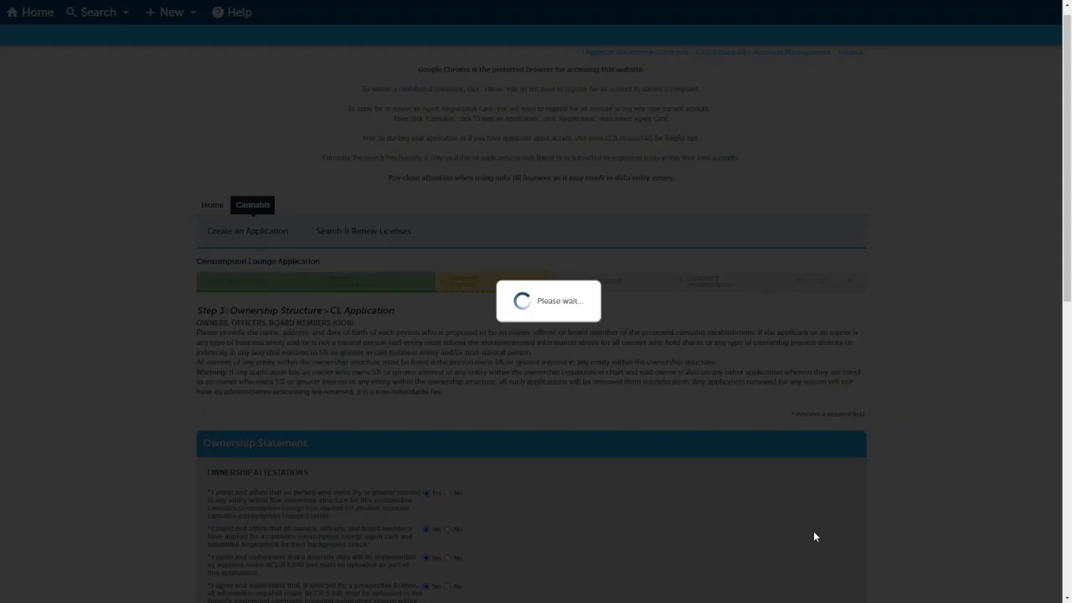
# Answer Yes to all three Certify and Indemnify attestations and continue to Supporting Documentation.
pyautogui.scroll(-3, 238, 441)
pyautogui.click(425, 298)
pyautogui.click(426, 365)
pyautogui.click(426, 442)
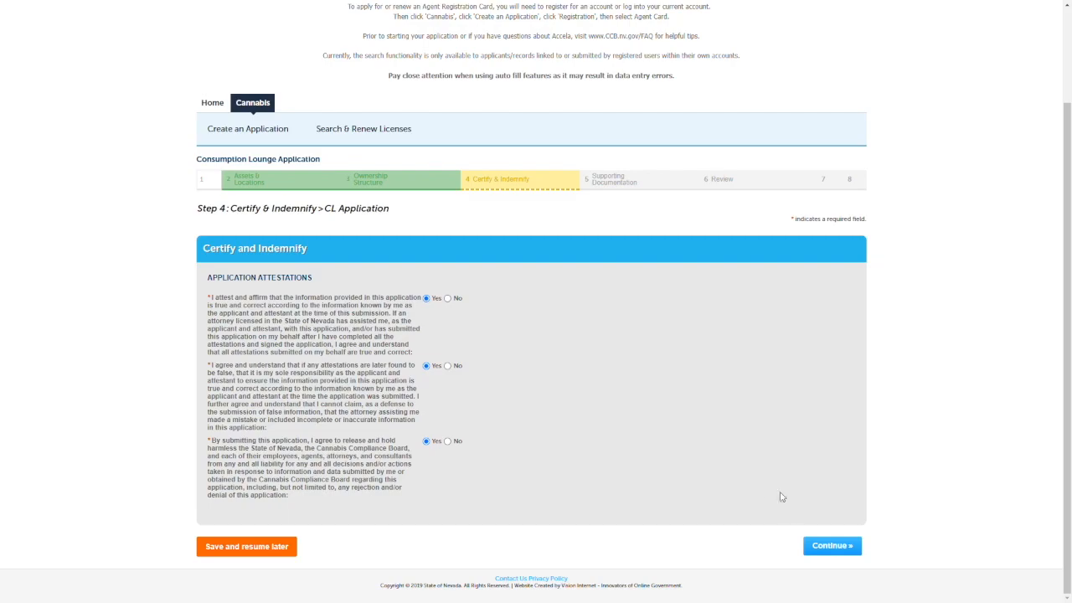
pyautogui.click(833, 546)
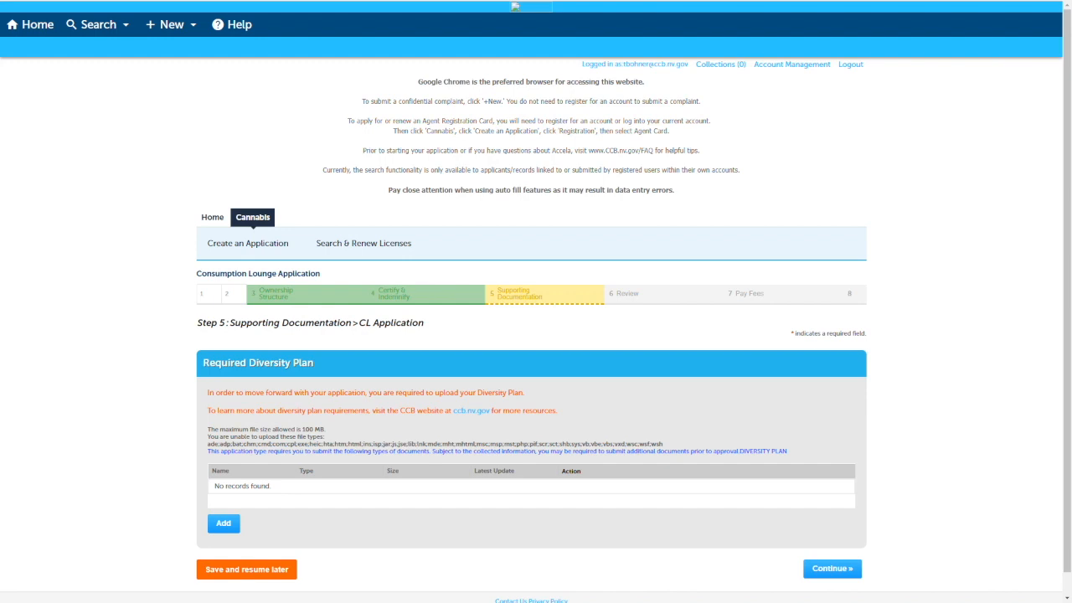
# Upload Capture2.JPG as type DIVERSITY PLAN with the description "my diversity plan", save it, and continue to Review.
pyautogui.scroll(-1, 272, 360)
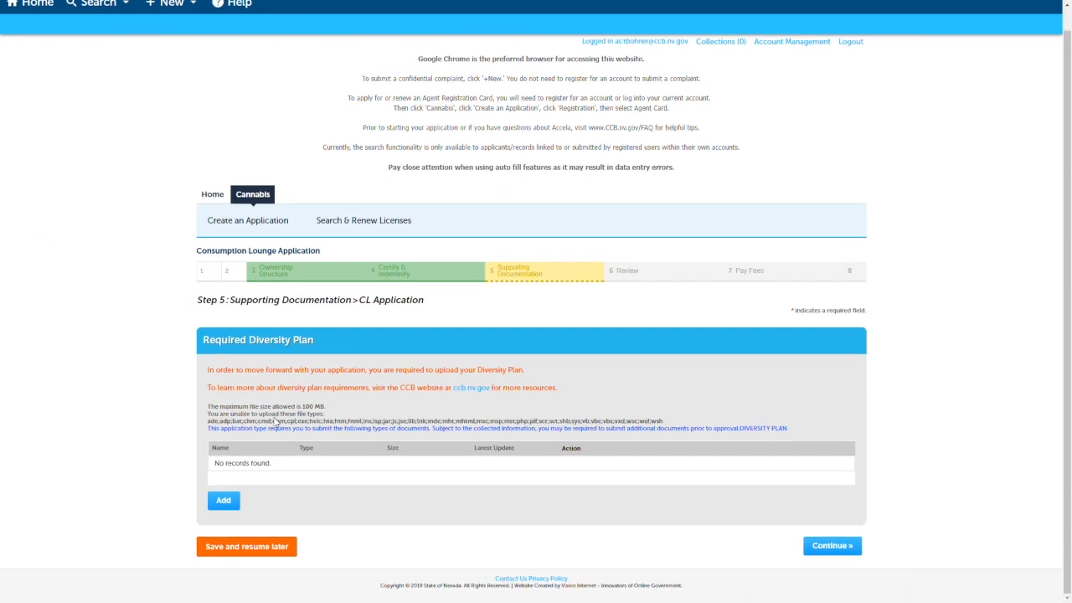
pyautogui.click(227, 497)
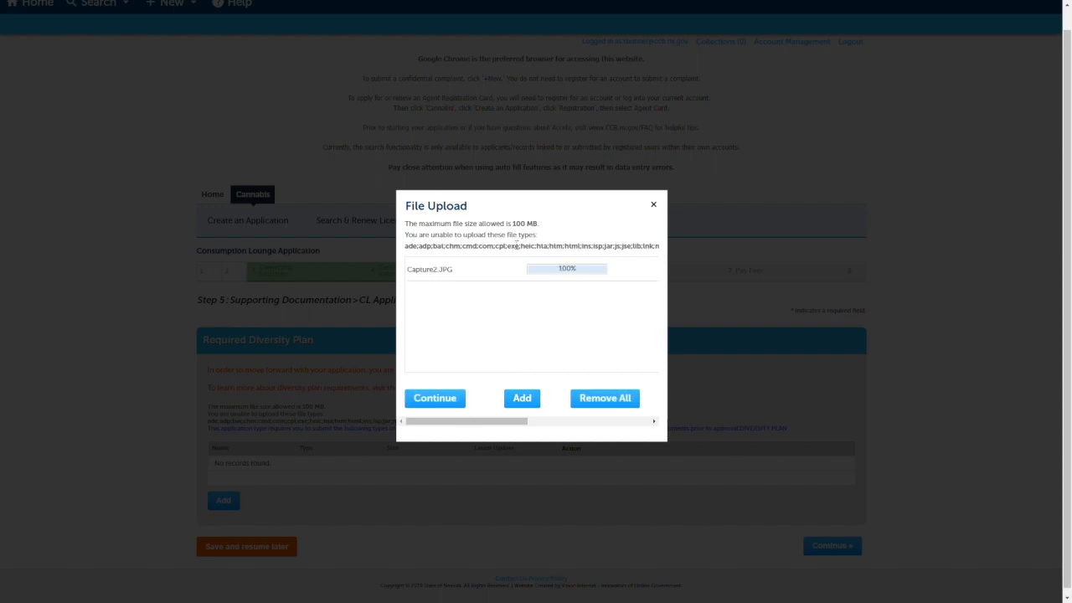
pyautogui.click(451, 399)
pyautogui.scroll(-2, 183, 419)
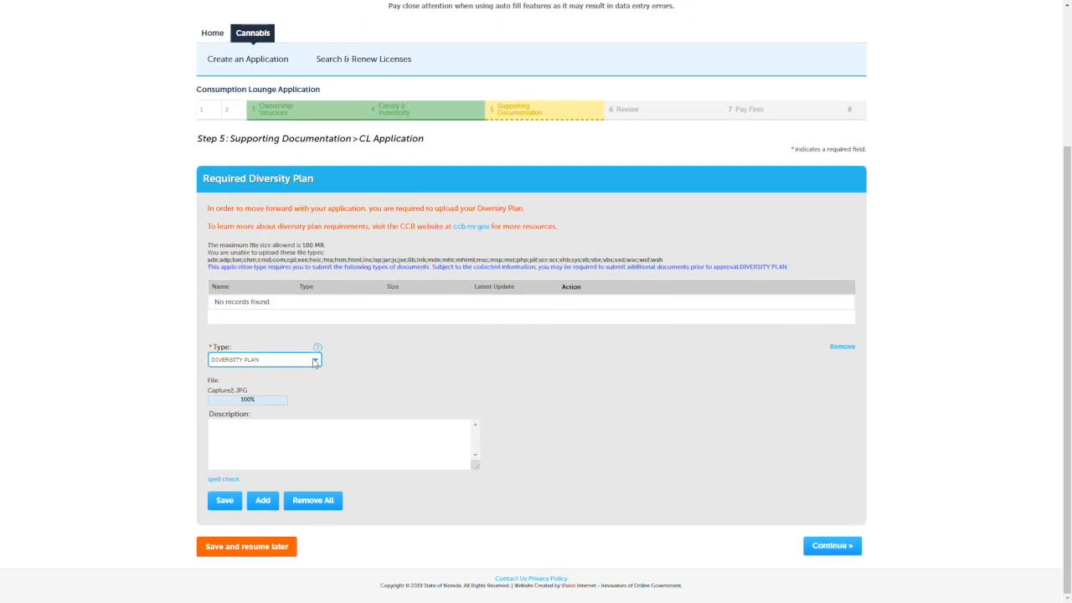
pyautogui.click(351, 437)
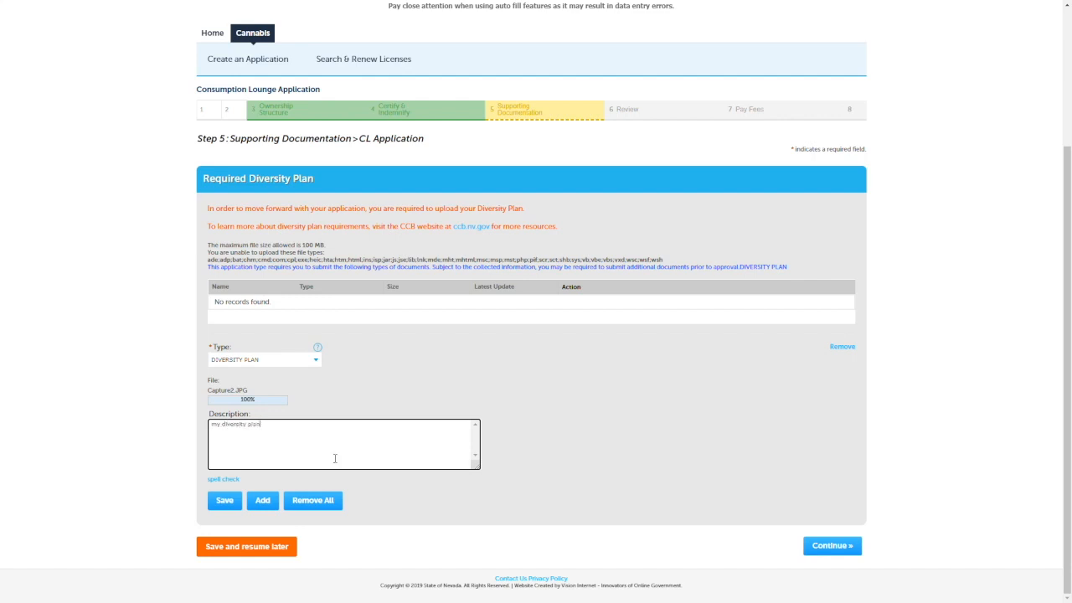
pyautogui.click(225, 503)
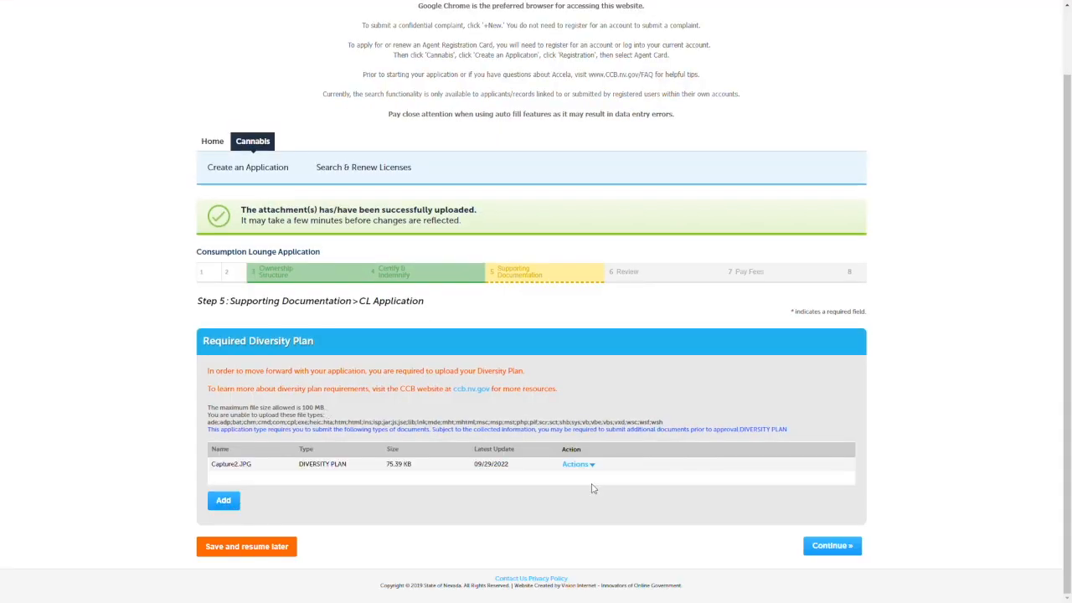
pyautogui.click(832, 546)
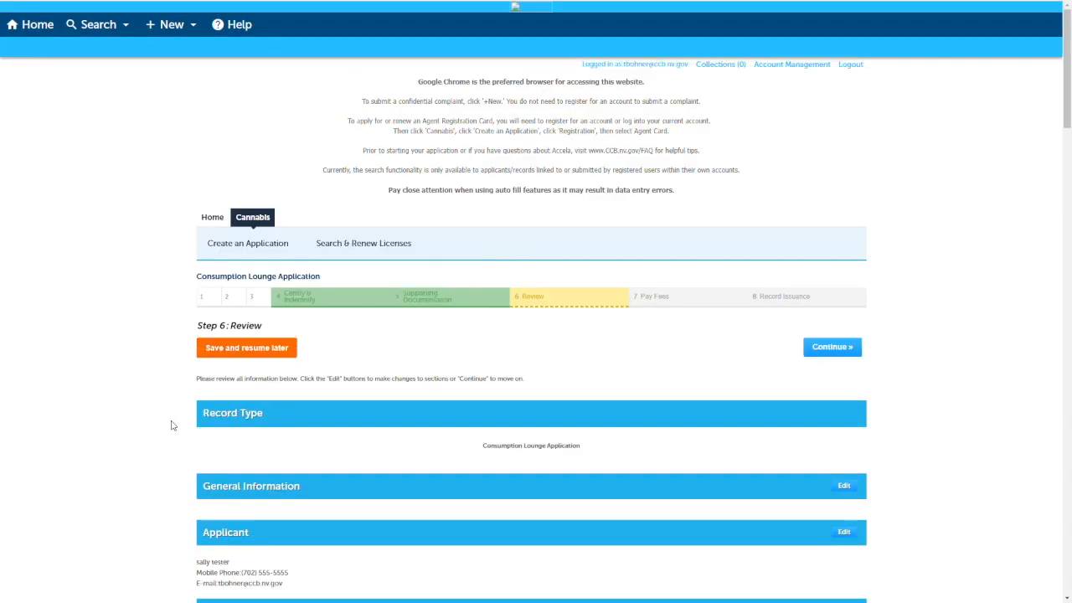
# Review the application summary, agree to the final certification, and continue to Pay Fees.
pyautogui.scroll(-10, 172, 425)
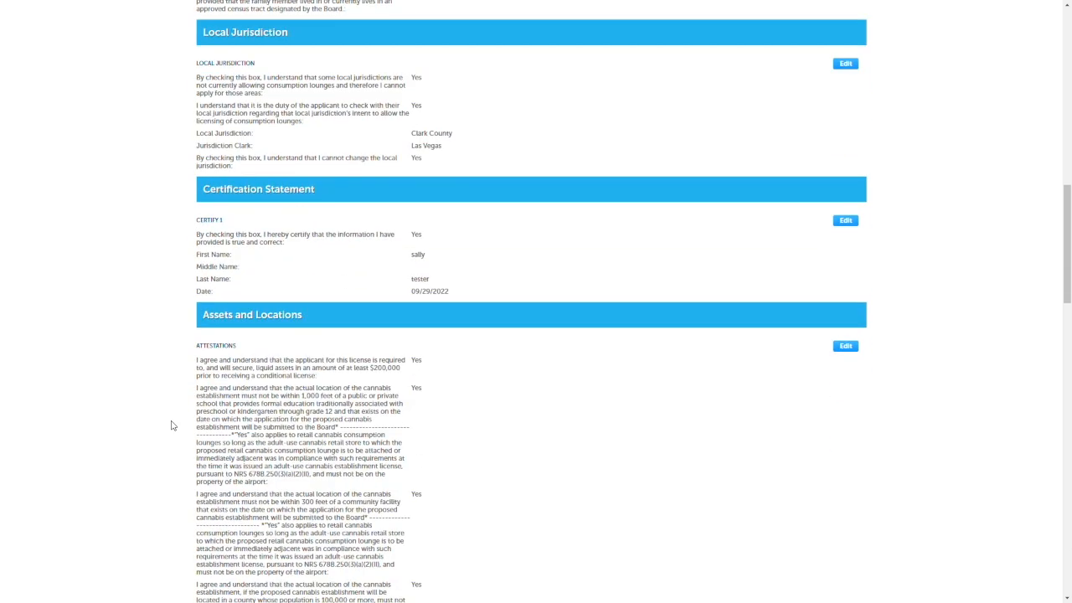
pyautogui.scroll(-12, 171, 426)
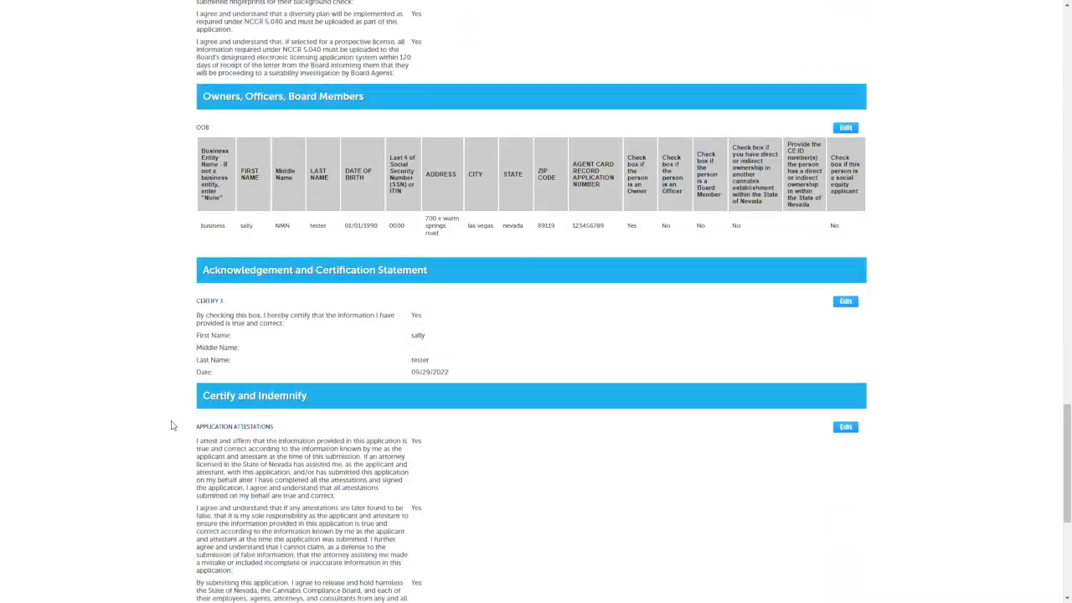
pyautogui.scroll(-5, 172, 425)
pyautogui.click(201, 514)
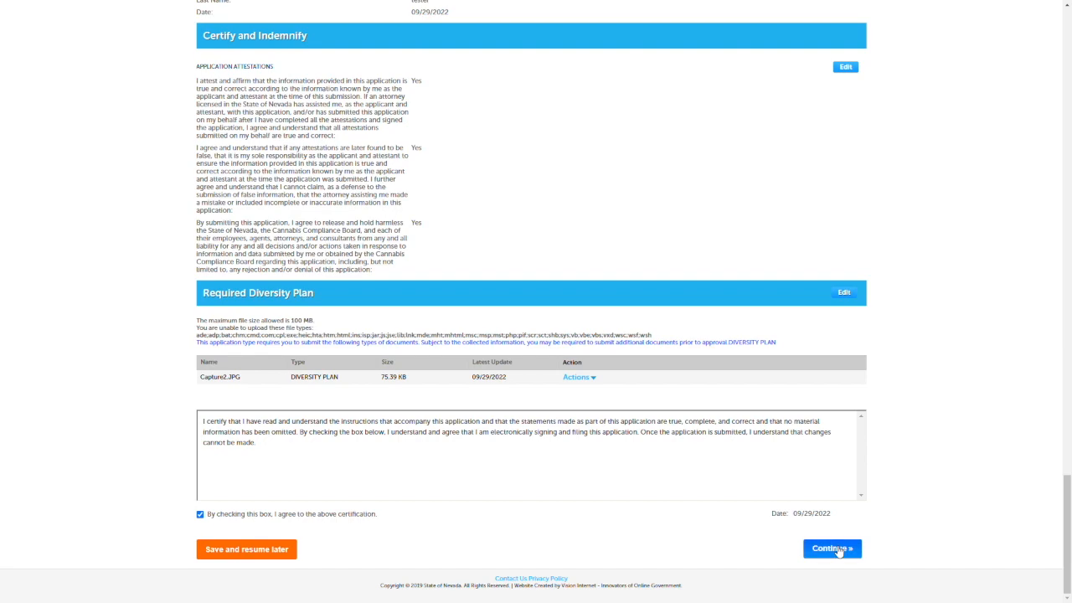
pyautogui.click(837, 548)
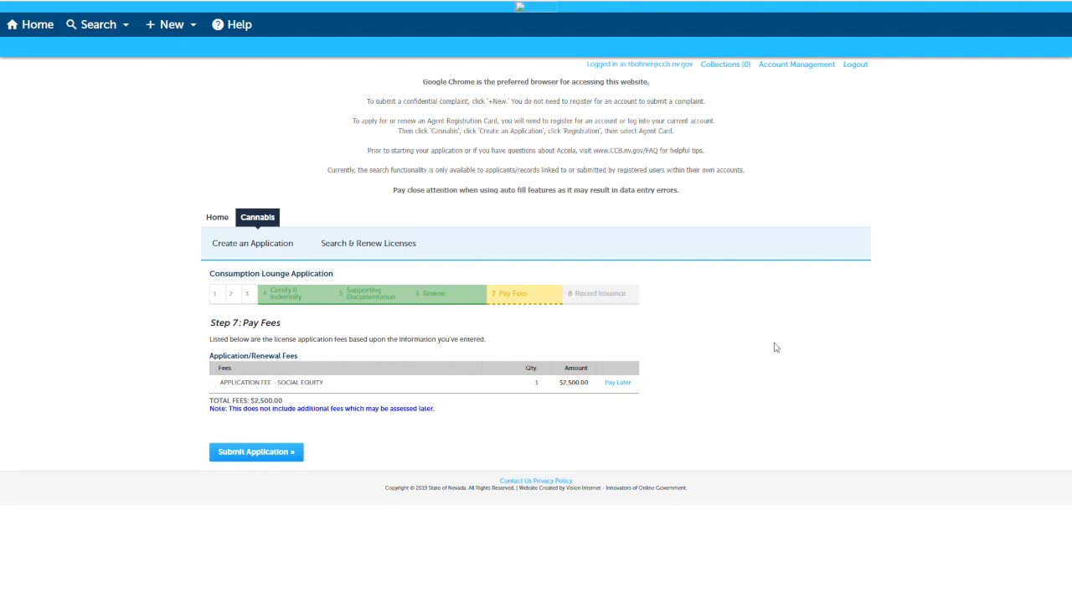
# Defer the social equity application fee with Pay Later, accept the payment warning, and submit the application.
pyautogui.click(628, 386)
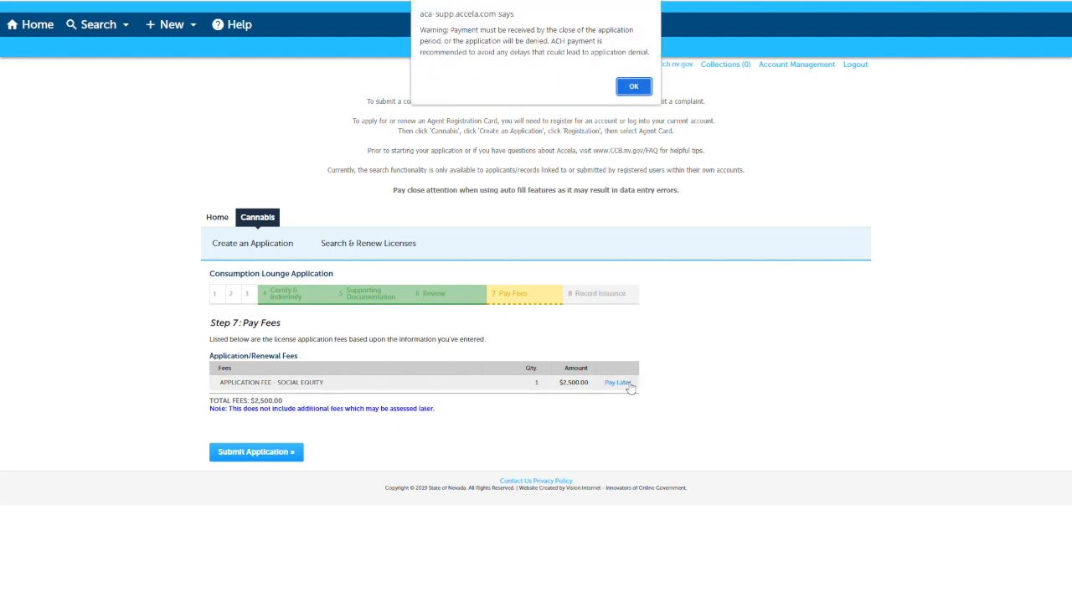
pyautogui.click(633, 87)
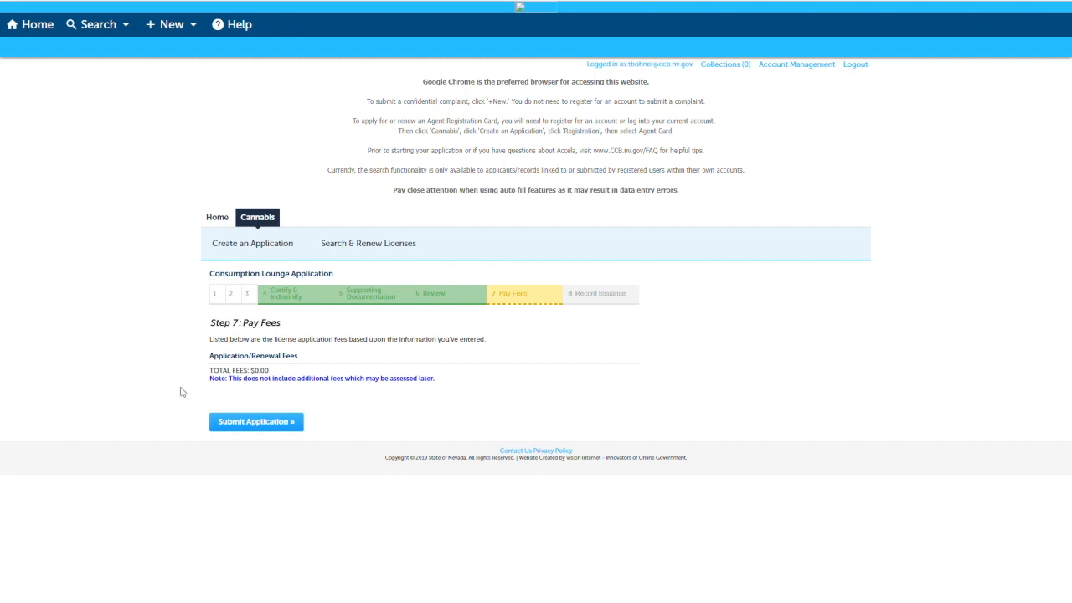
pyautogui.click(269, 422)
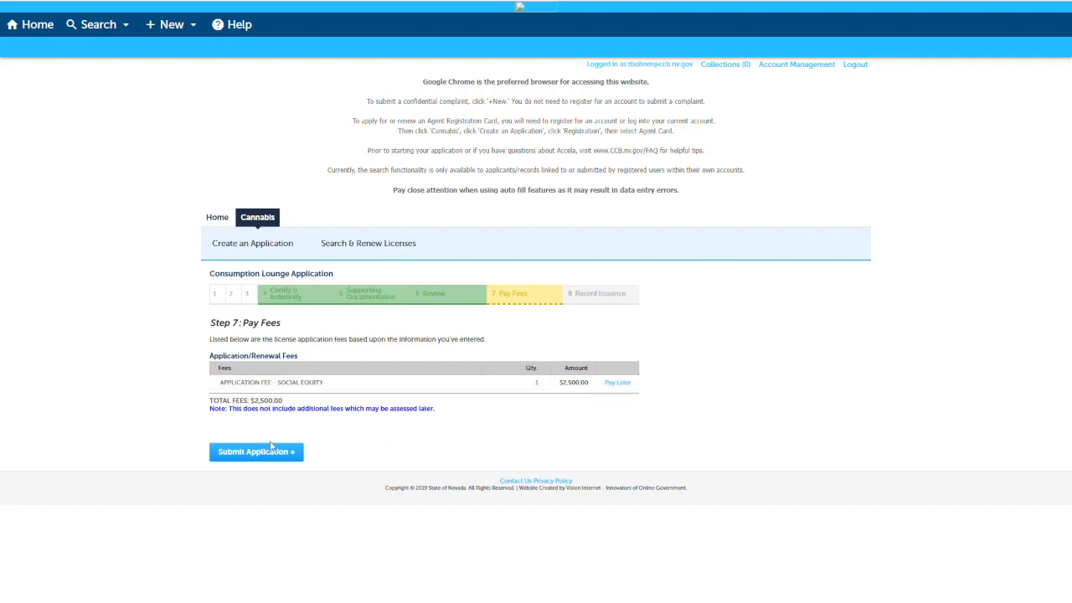
# Submit the application with the fee due and examine the bank account payment form and the submission confirmation.
pyautogui.click(233, 451)
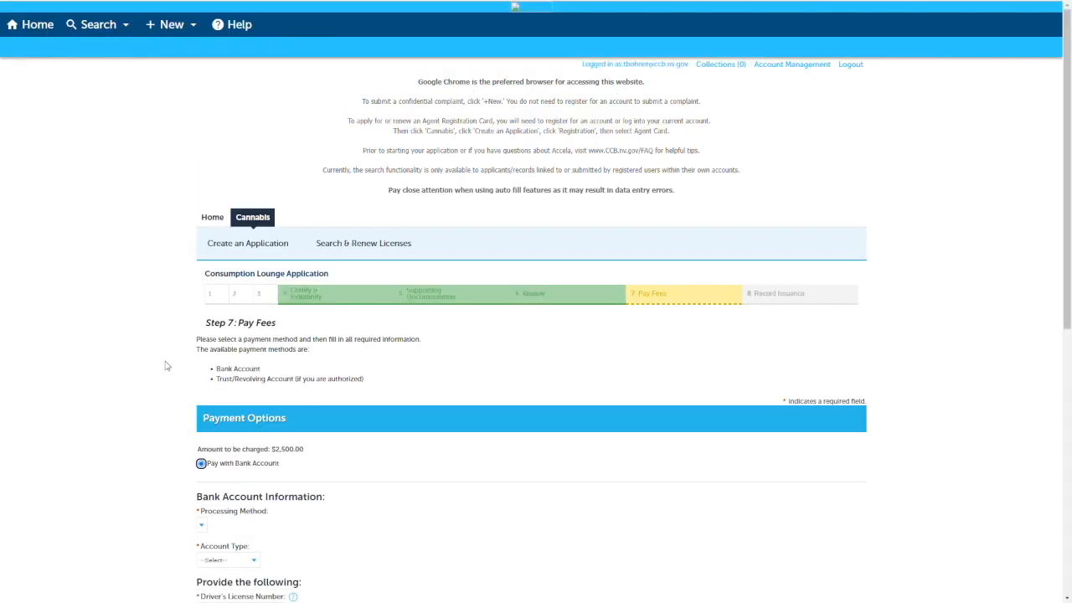
pyautogui.scroll(-2, 168, 360)
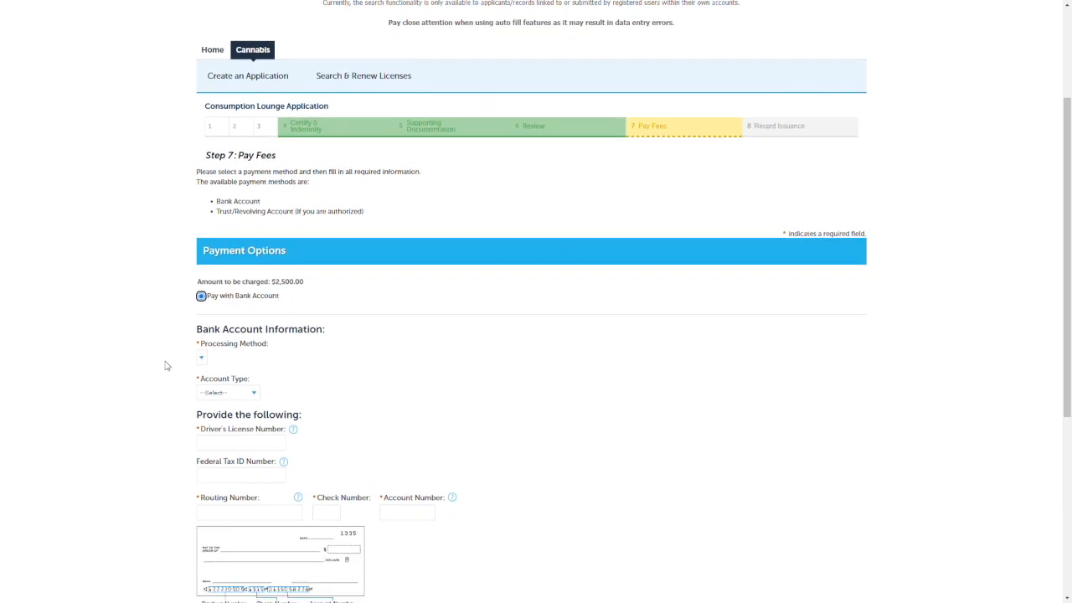
pyautogui.scroll(-1, 166, 365)
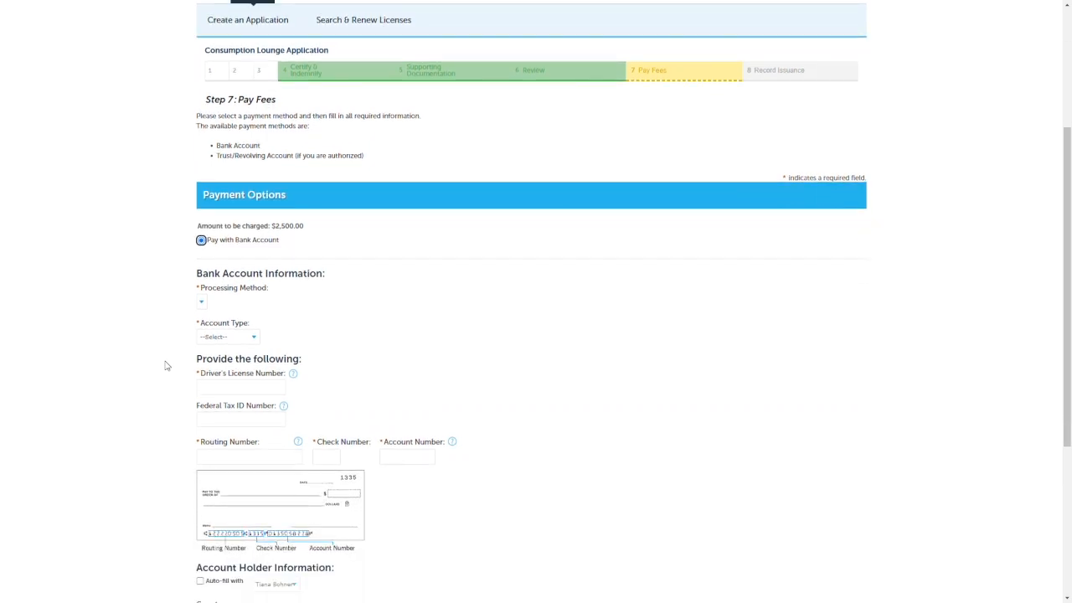
pyautogui.scroll(-2, 166, 366)
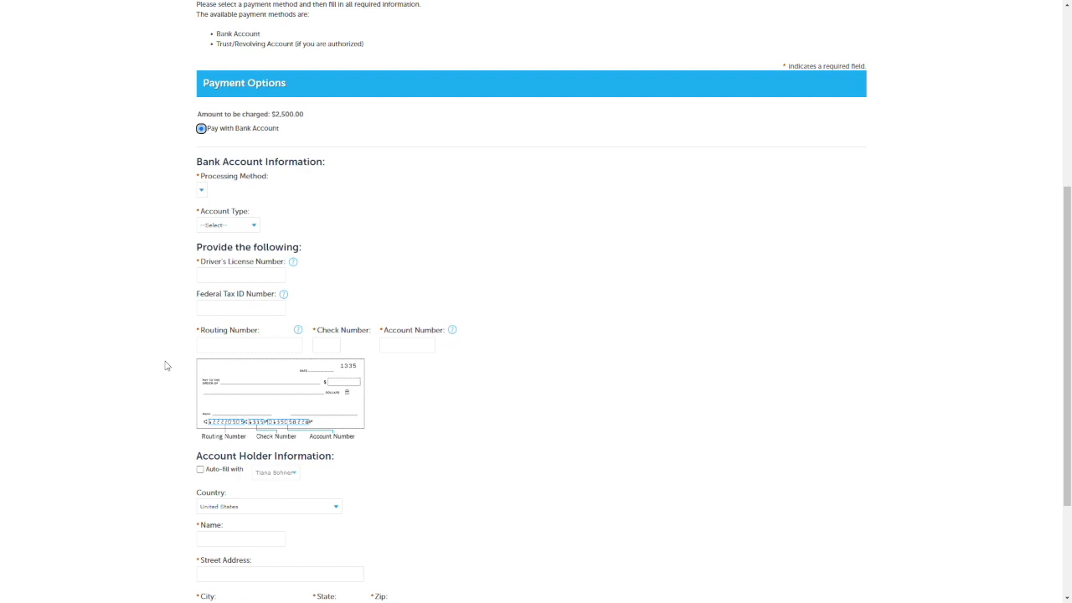
pyautogui.scroll(-1, 166, 365)
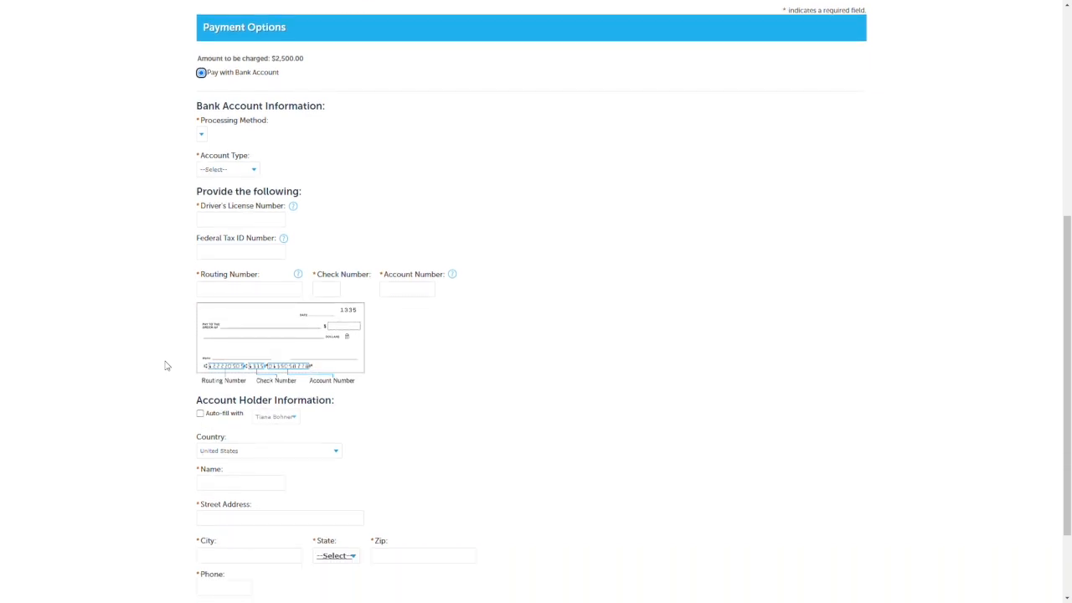
pyautogui.scroll(-2, 166, 365)
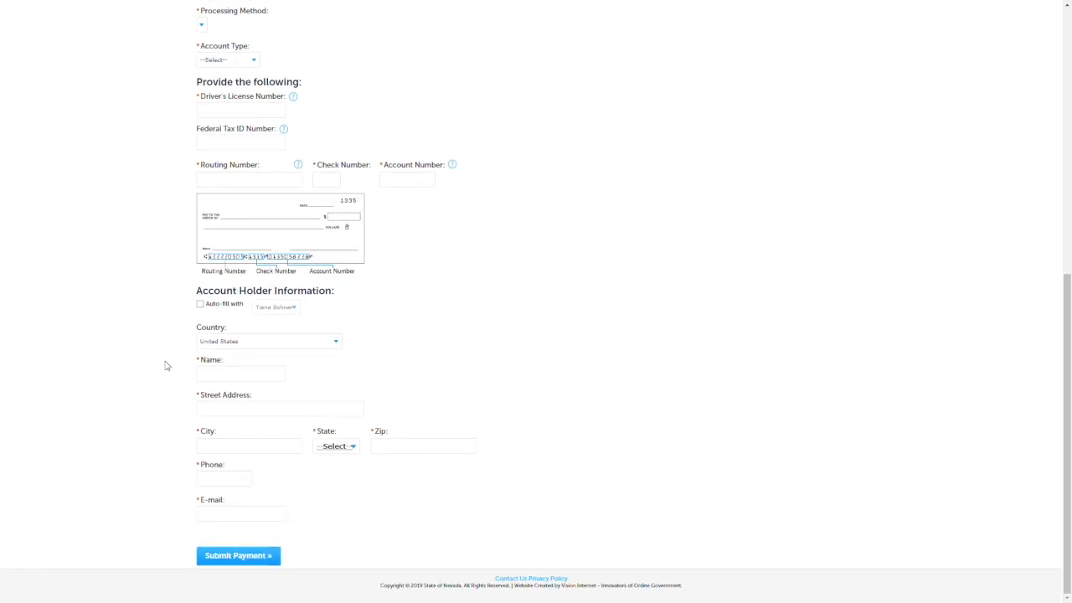
pyautogui.scroll(3, 166, 365)
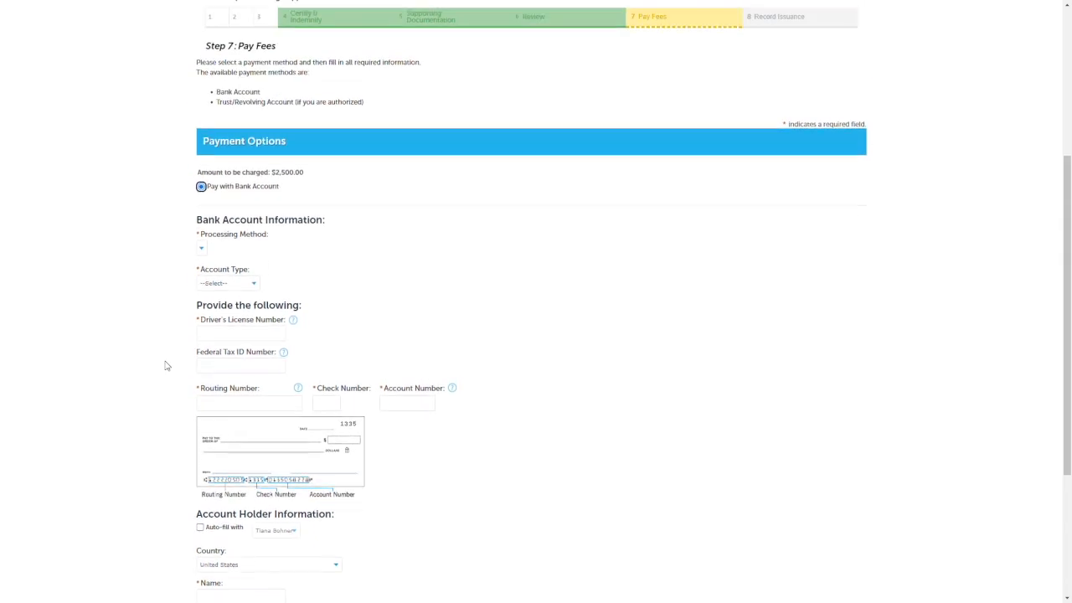
pyautogui.scroll(2, 166, 365)
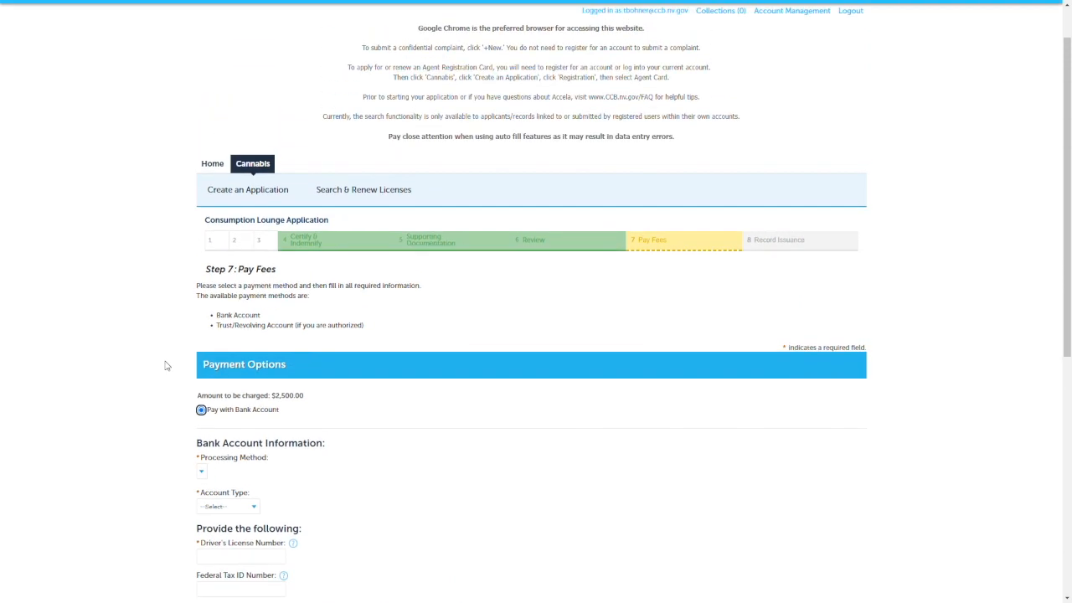
pyautogui.scroll(1, 166, 365)
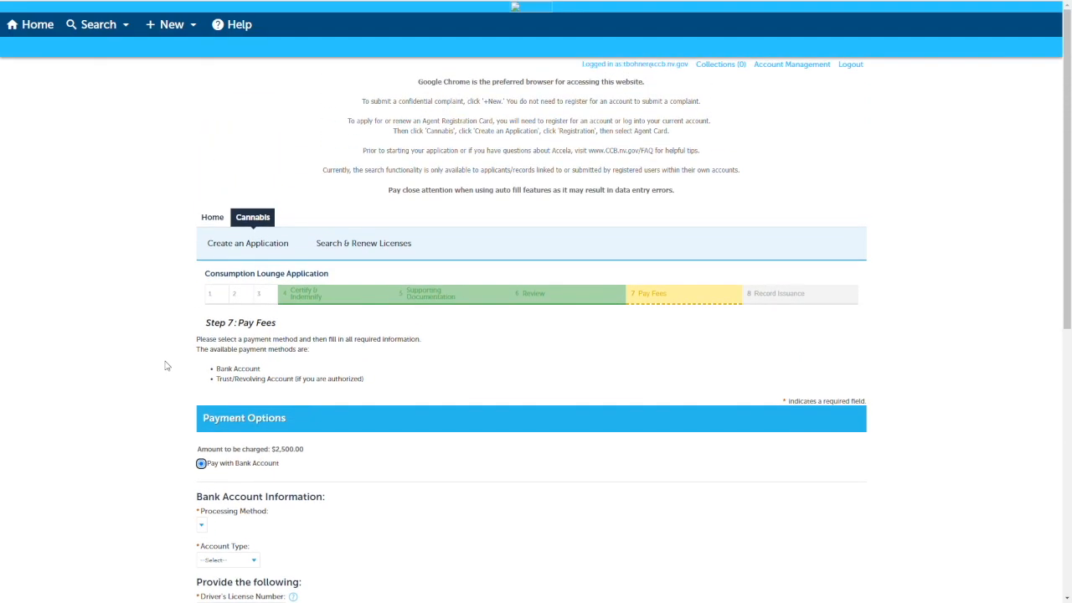
pyautogui.scroll(-3, 166, 365)
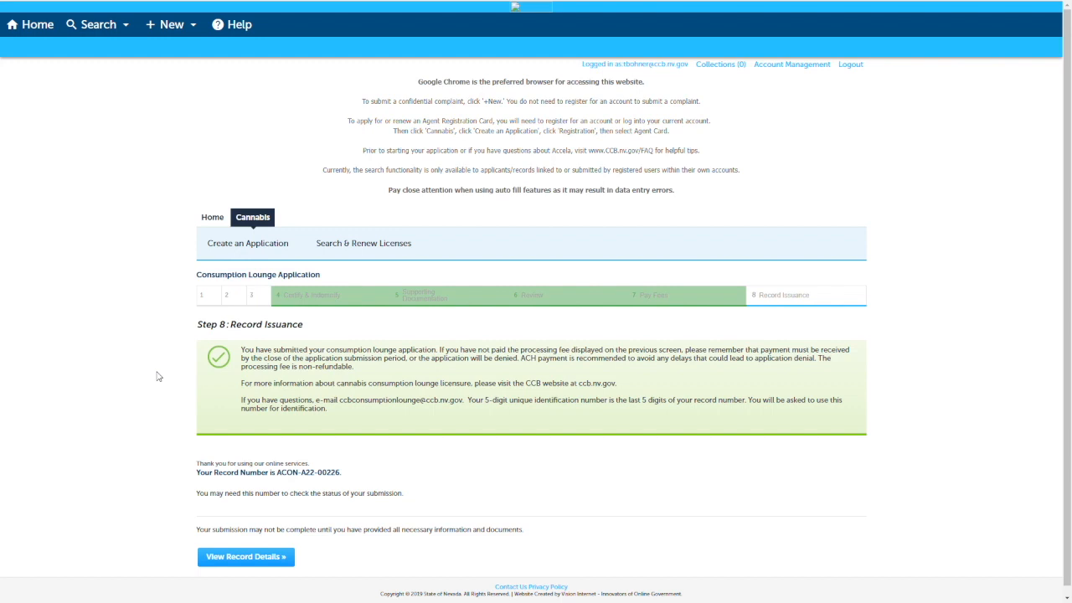
pyautogui.scroll(-1, 156, 376)
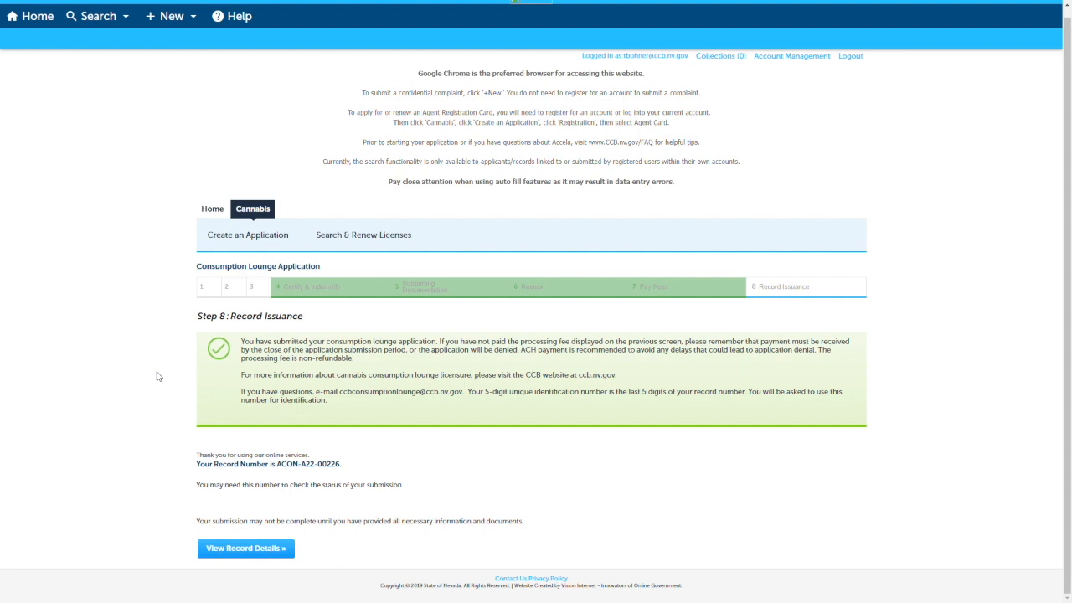